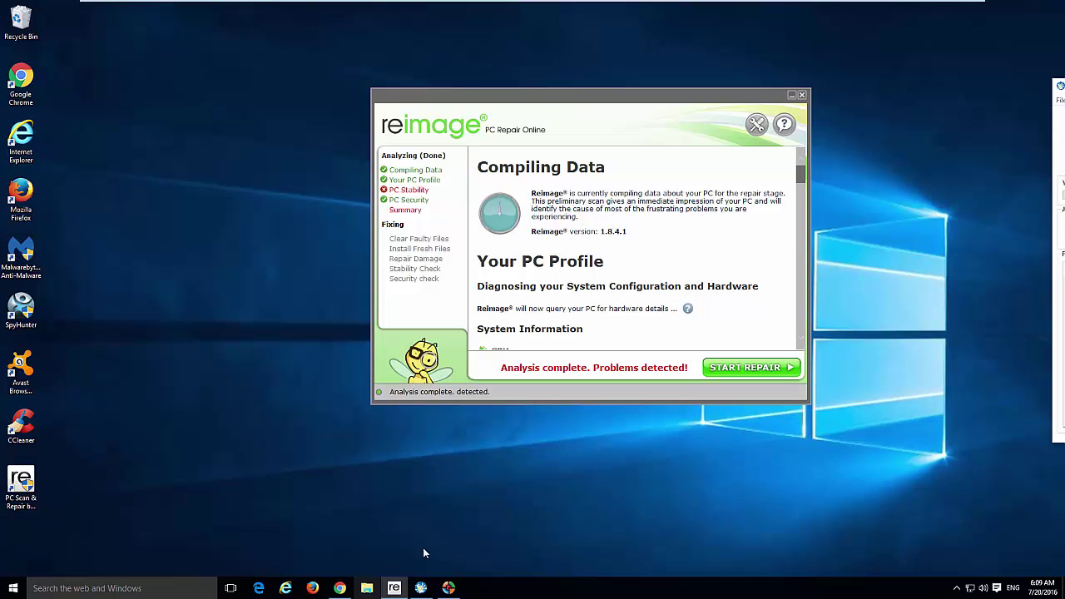
# Switch to Chrome and examine the VirusTotal report for ReimageRepair.exe, including its detection ratio and the antivirus results list.
pyautogui.click(340, 589)
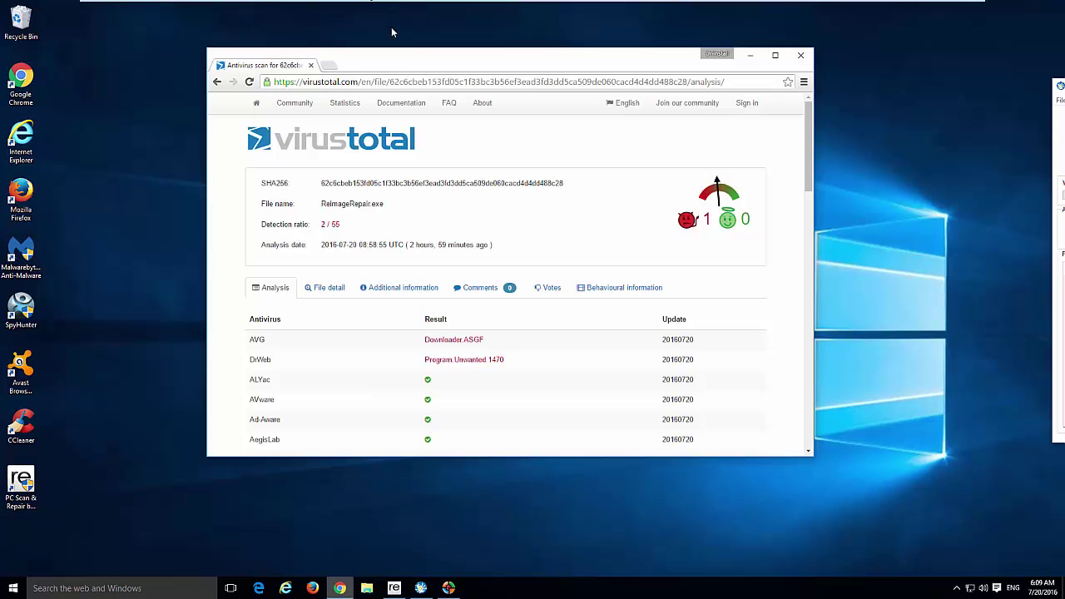
pyautogui.moveTo(406, 67); pyautogui.dragTo(446, 55)
pyautogui.scroll(-3, 521, 226)
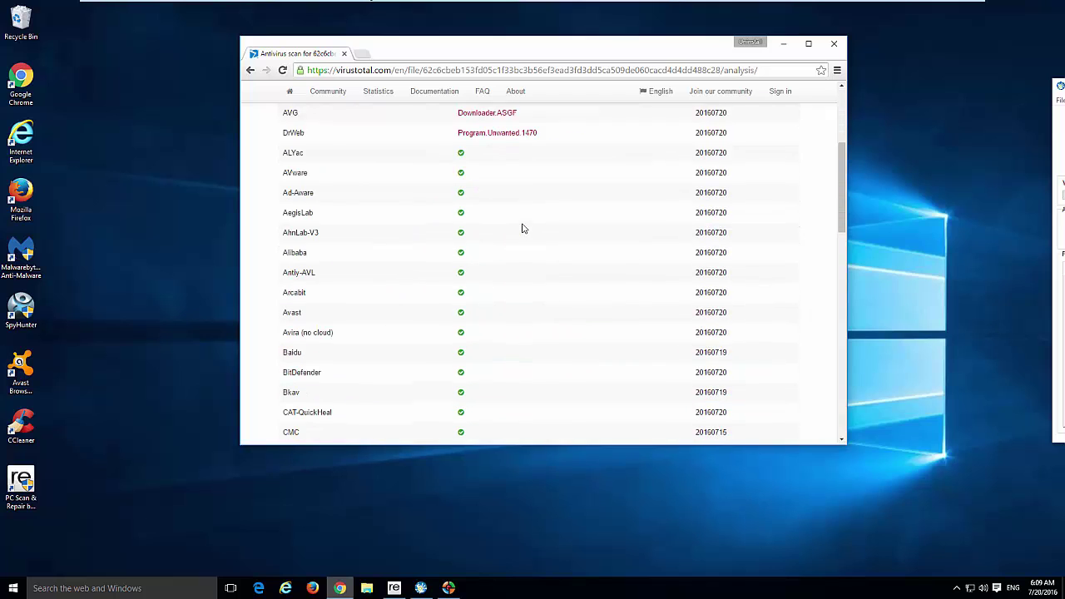
pyautogui.scroll(3, 521, 225)
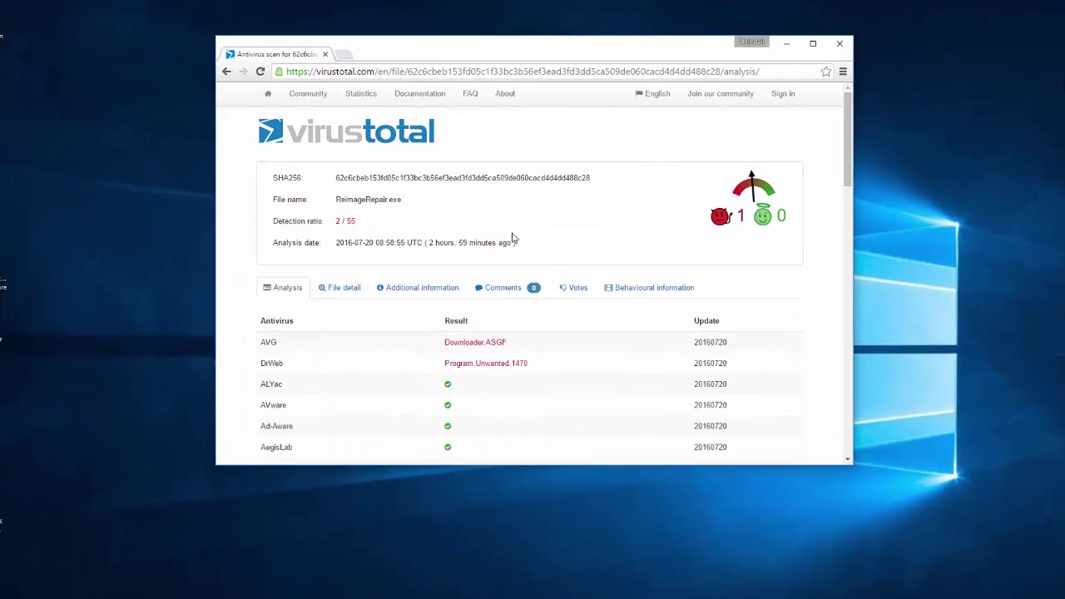
pyautogui.scroll(-3, 522, 228)
pyautogui.scroll(3, 522, 228)
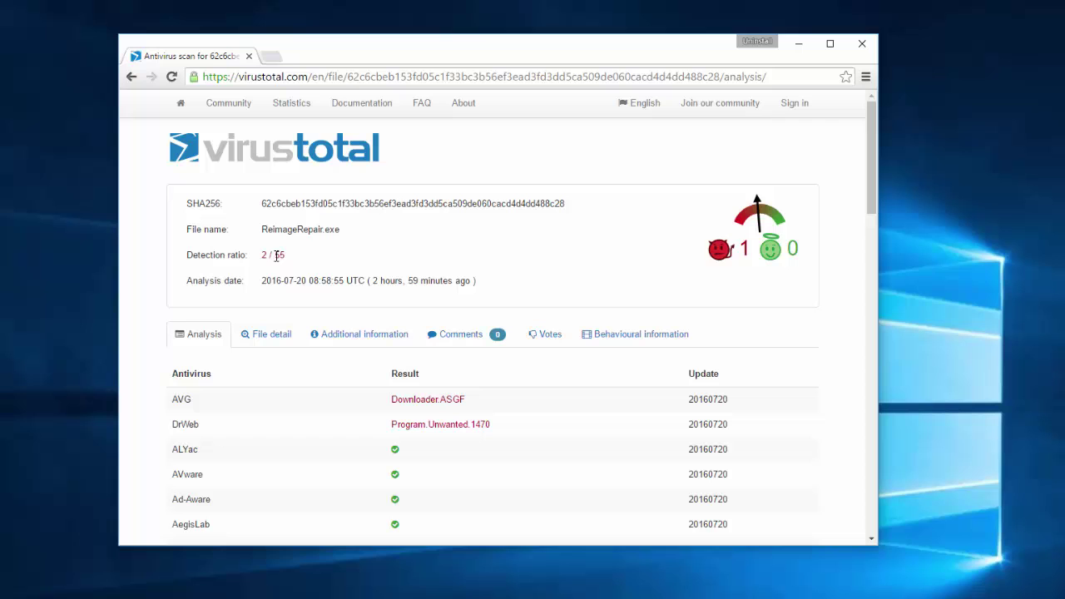
pyautogui.doubleClick(299, 253)
pyautogui.scroll(-1, 323, 285)
pyautogui.scroll(-3, 322, 285)
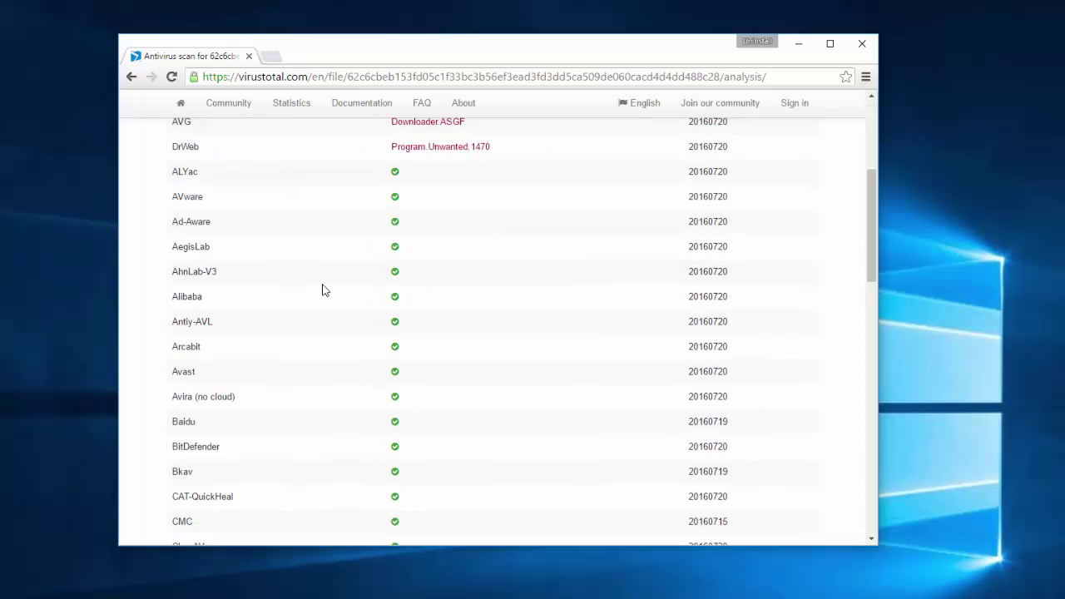
# Examine the AVG and DrWeb entries and their detection names in the VirusTotal results table.
pyautogui.scroll(3, 321, 291)
pyautogui.scroll(-2, 323, 288)
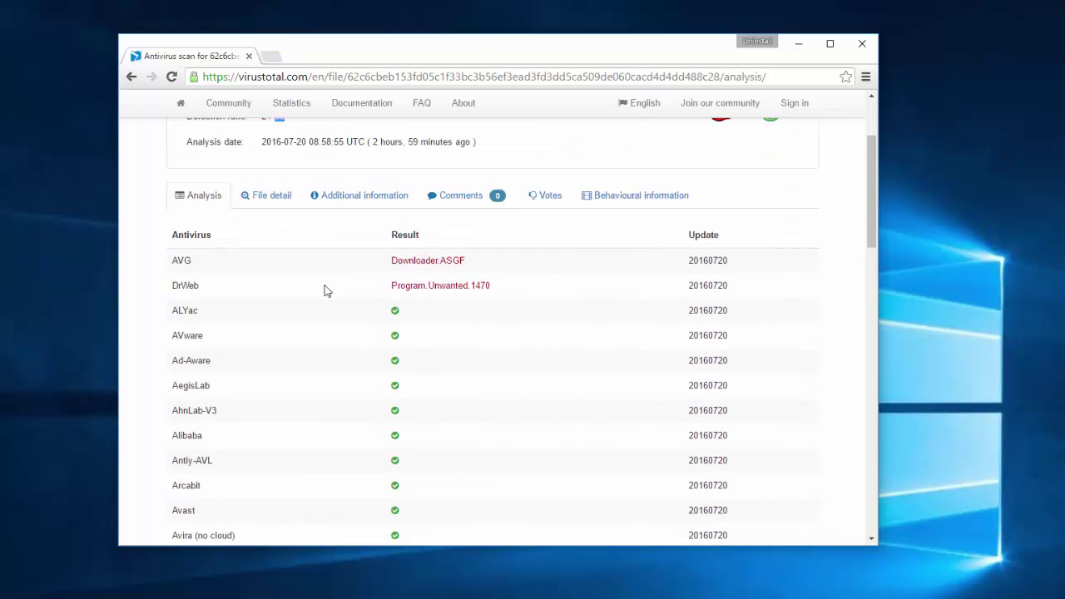
pyautogui.doubleClick(183, 261)
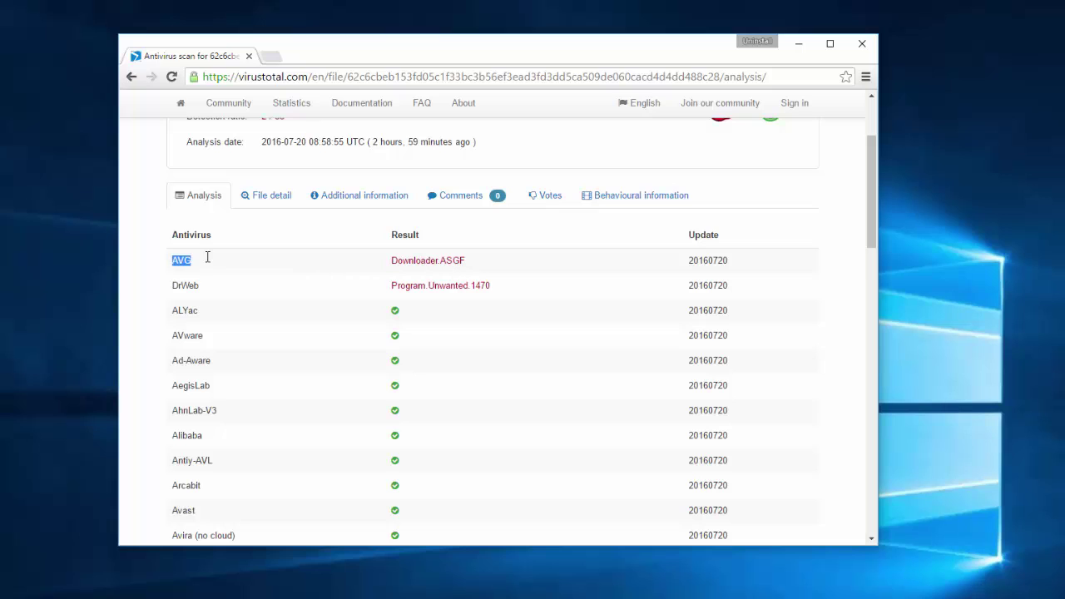
pyautogui.doubleClick(177, 285)
pyautogui.moveTo(206, 292); pyautogui.dragTo(167, 267)
pyautogui.click(211, 277)
pyautogui.moveTo(491, 286); pyautogui.dragTo(399, 287)
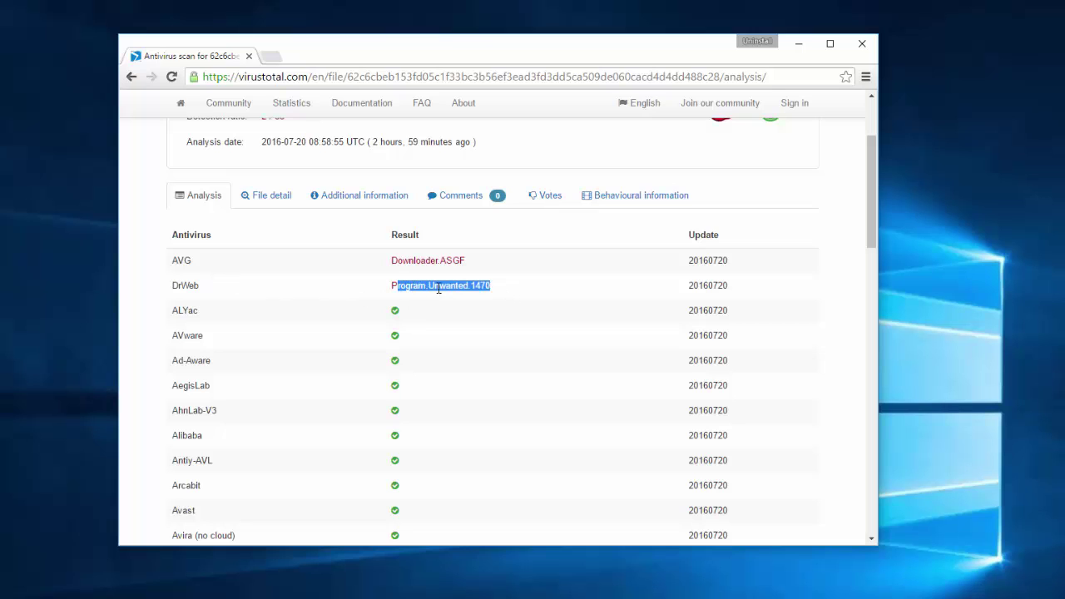
pyautogui.click(485, 284)
pyautogui.doubleClick(464, 286)
pyautogui.moveTo(464, 285); pyautogui.dragTo(410, 287)
pyautogui.click(456, 270)
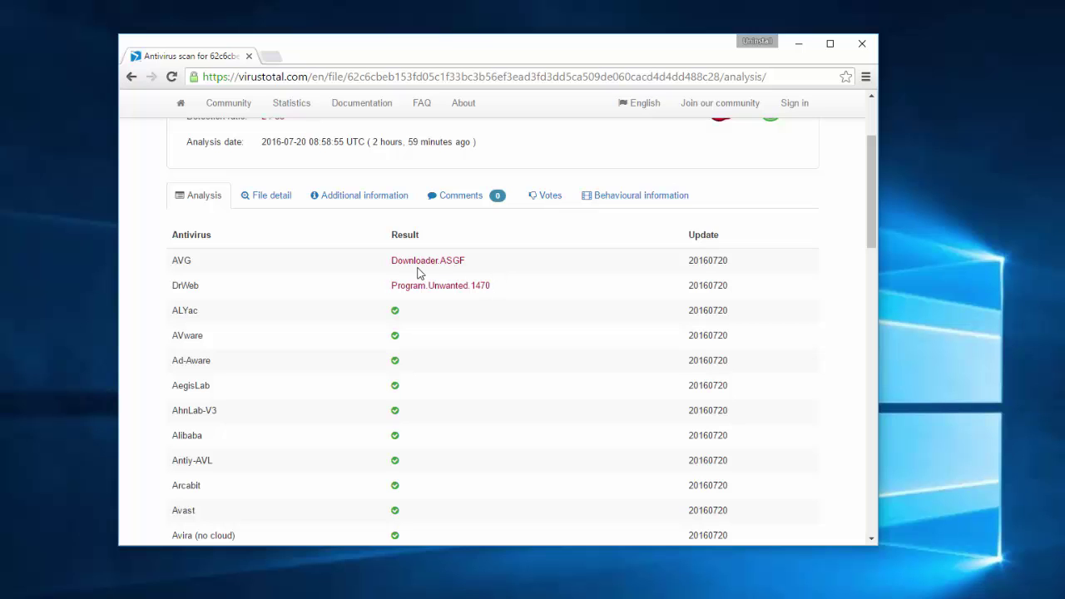
pyautogui.moveTo(389, 262); pyautogui.dragTo(475, 257)
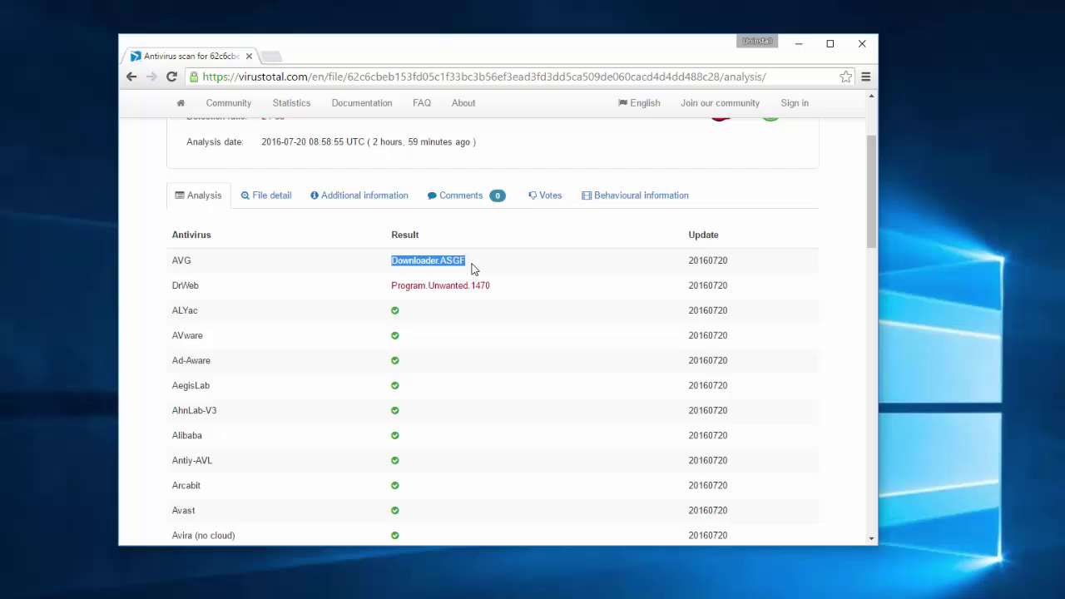
pyautogui.click(473, 271)
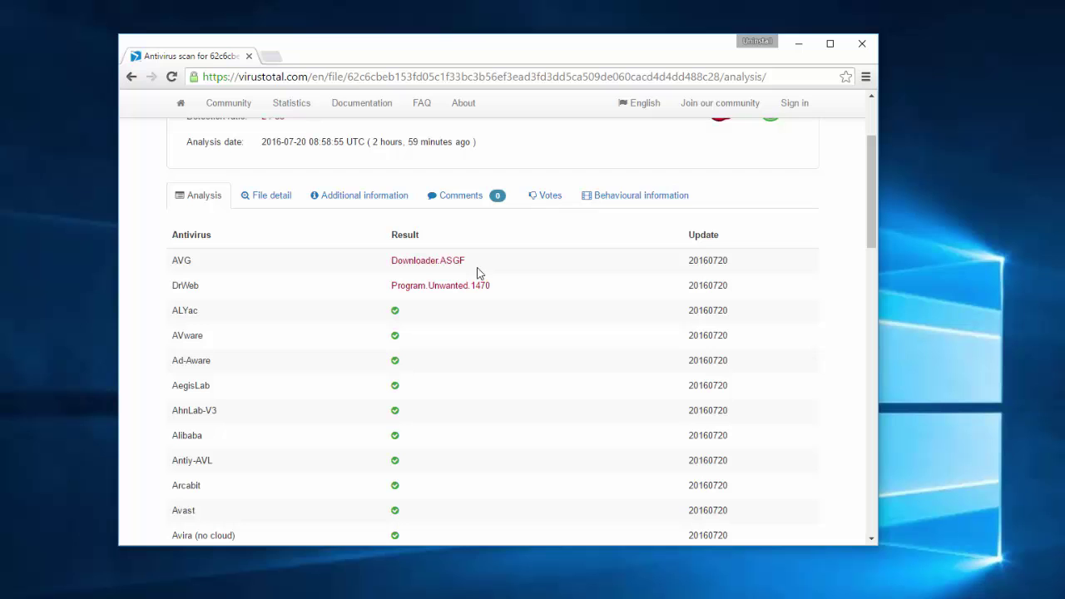
# Return to Reimage, review its analysis through to the PC Scan Summary, and exit the program without repairing.
pyautogui.click(799, 43)
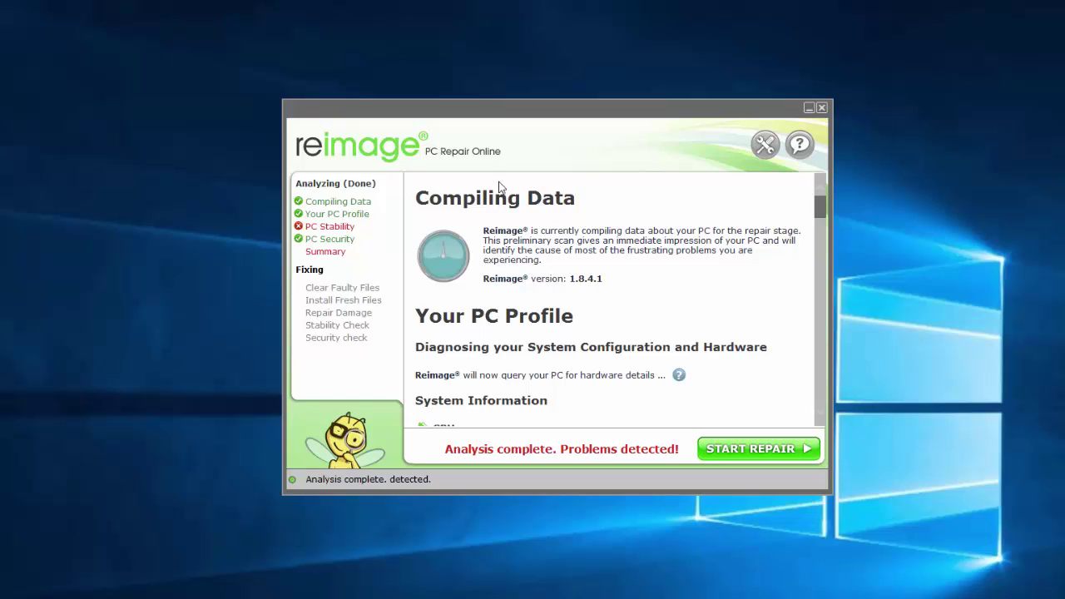
pyautogui.moveTo(485, 109); pyautogui.dragTo(462, 107)
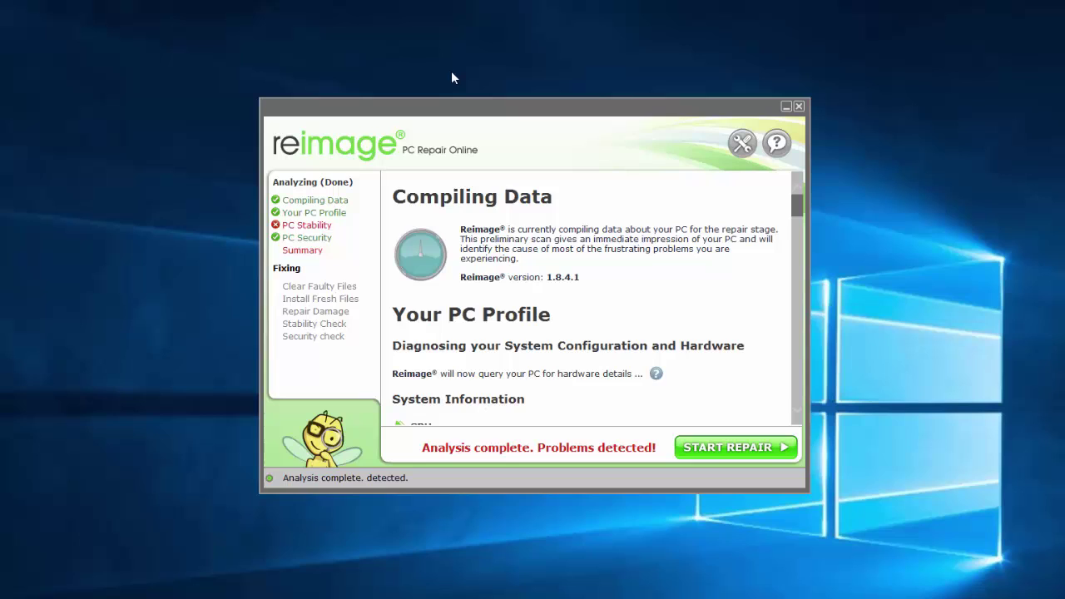
pyautogui.moveTo(465, 113)
pyautogui.mouseDown()
pyautogui.moveTo(474, 112)
pyautogui.moveTo(457, 121)
pyautogui.moveTo(455, 110)
pyautogui.mouseUp()
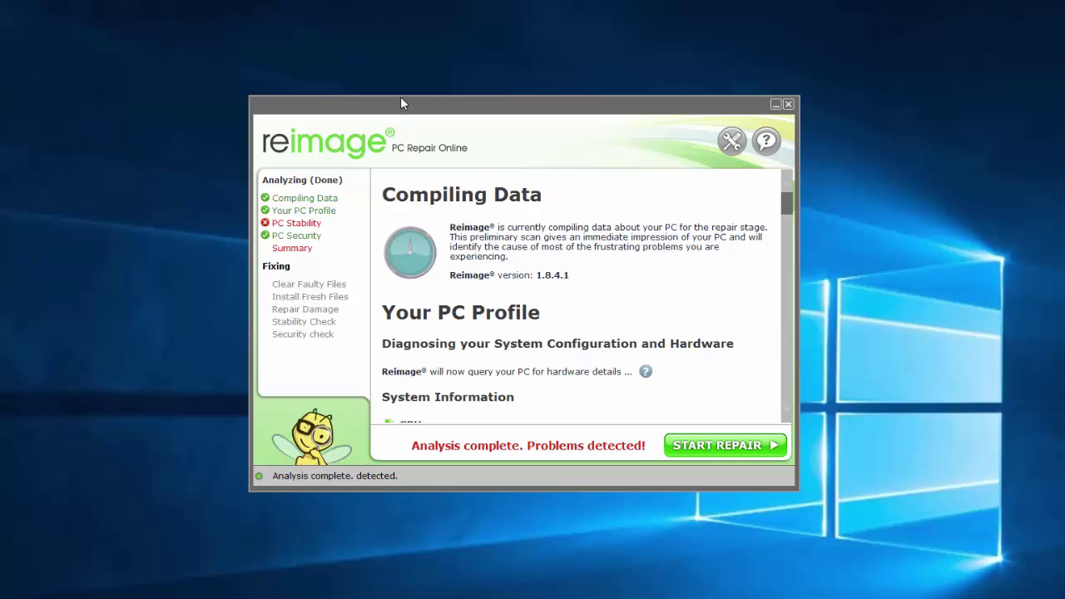
pyautogui.moveTo(404, 100); pyautogui.dragTo(411, 104)
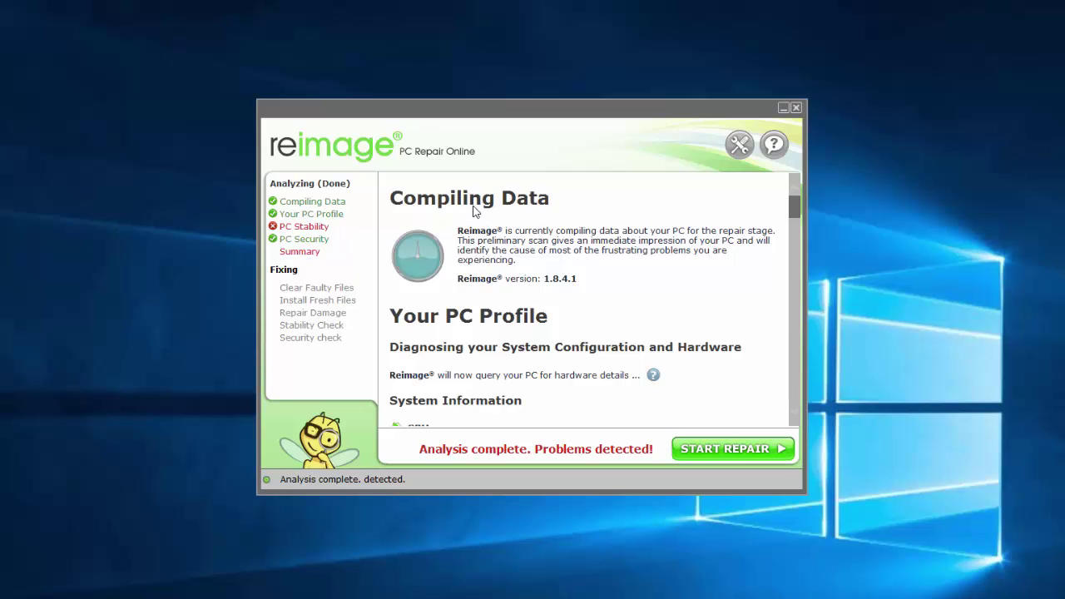
pyautogui.moveTo(797, 210); pyautogui.dragTo(795, 402)
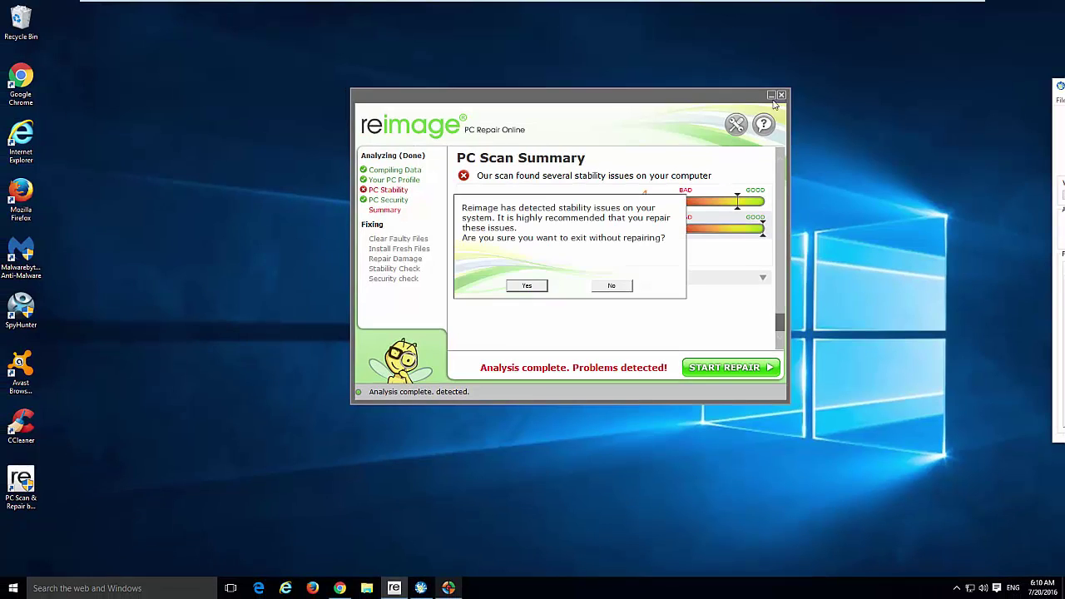
pyautogui.click(526, 287)
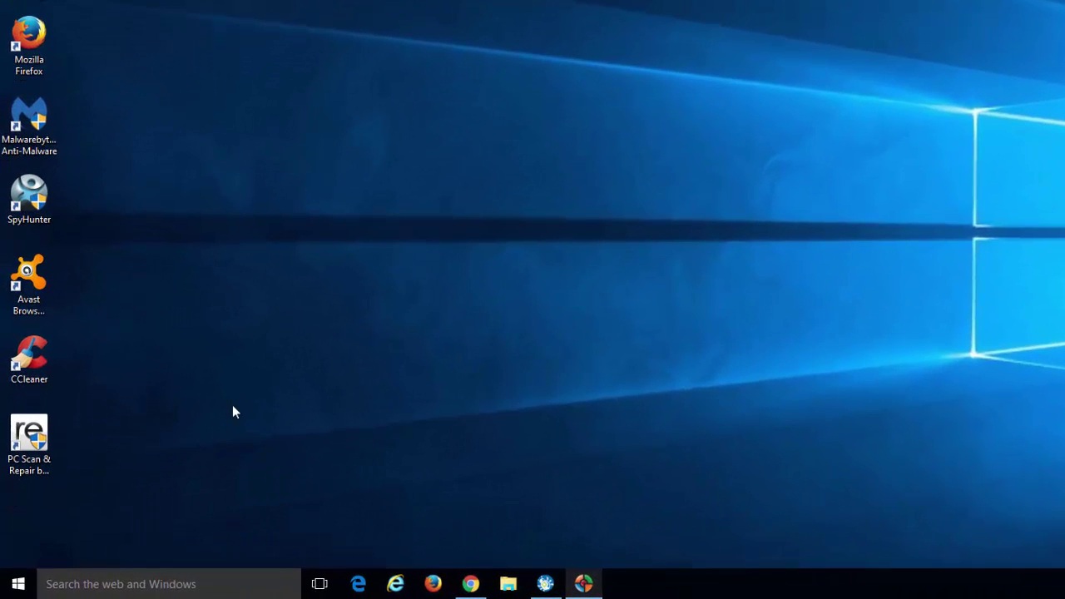
# Uninstall Reimage Repair through Programs and Features, confirm the removal, and close the installed programs window.
pyautogui.rightClick(23, 585)
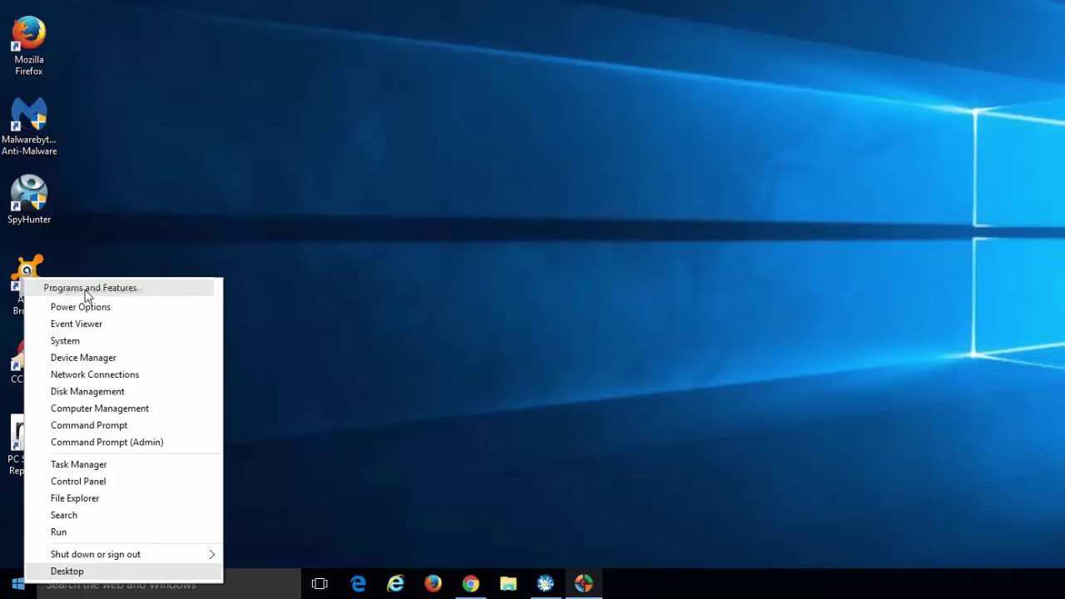
pyautogui.click(173, 292)
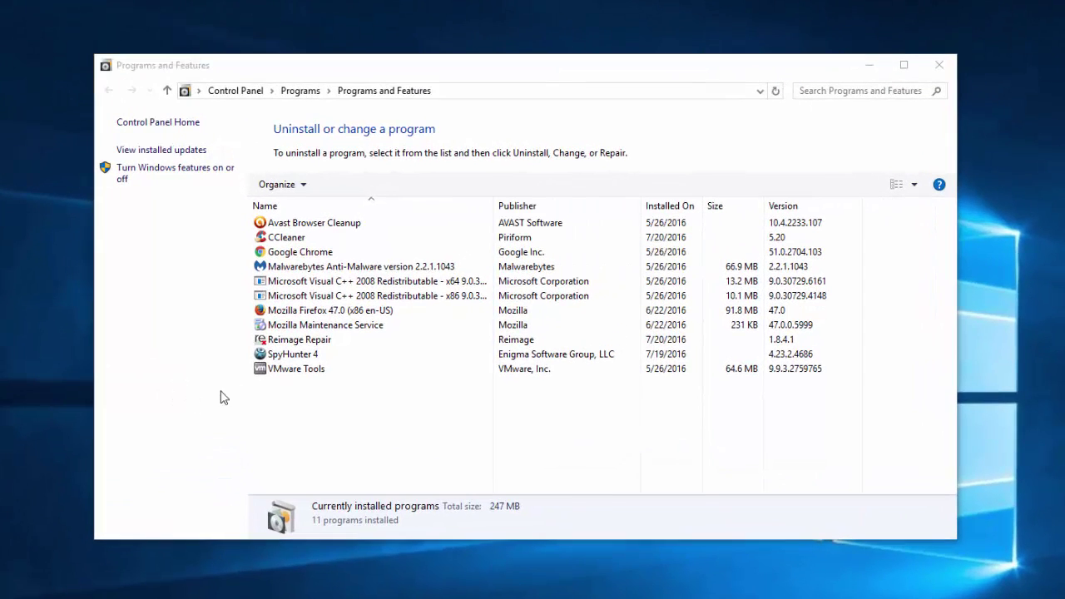
pyautogui.click(388, 297)
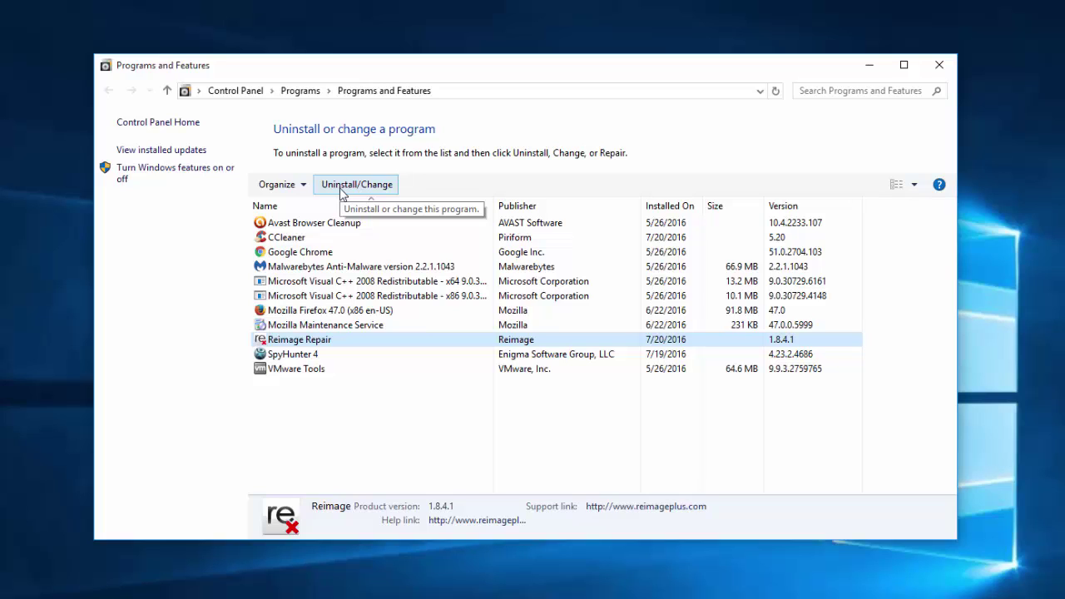
pyautogui.click(341, 187)
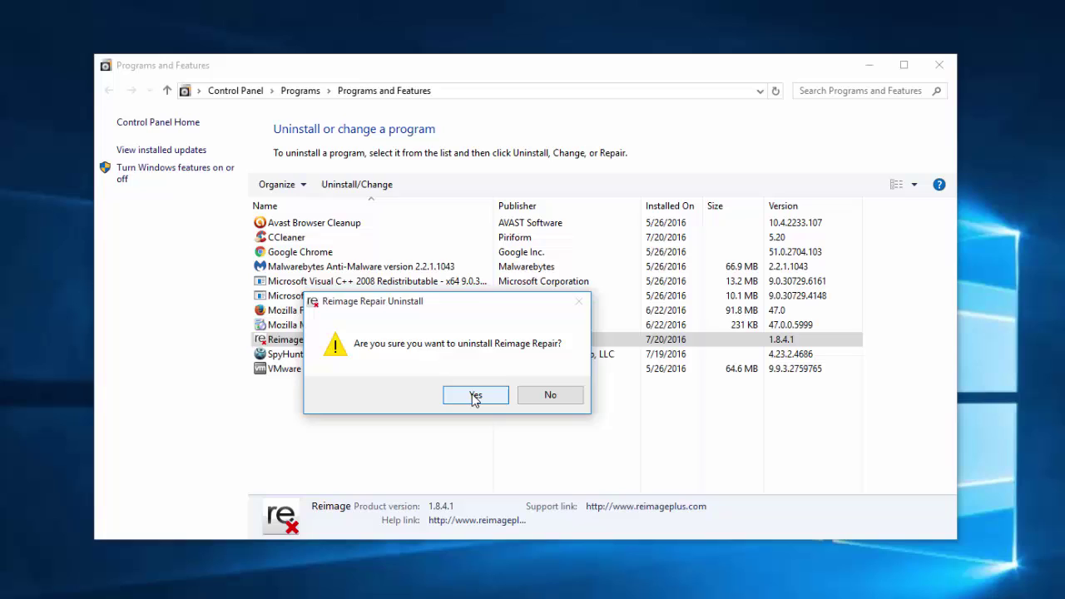
pyautogui.click(473, 396)
pyautogui.moveTo(389, 199); pyautogui.dragTo(538, 195)
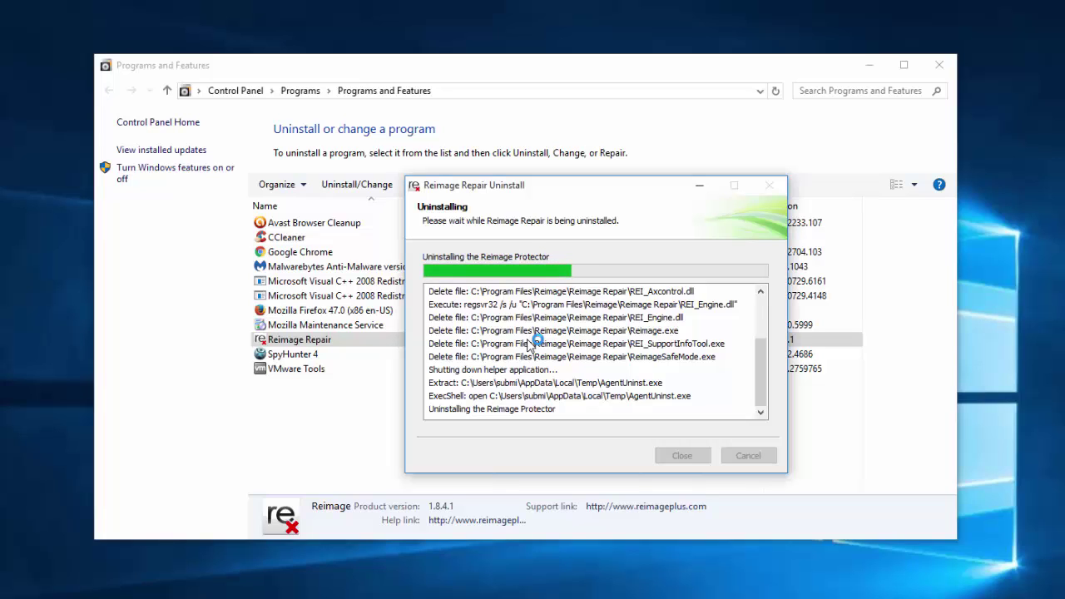
pyautogui.moveTo(537, 185); pyautogui.dragTo(471, 162)
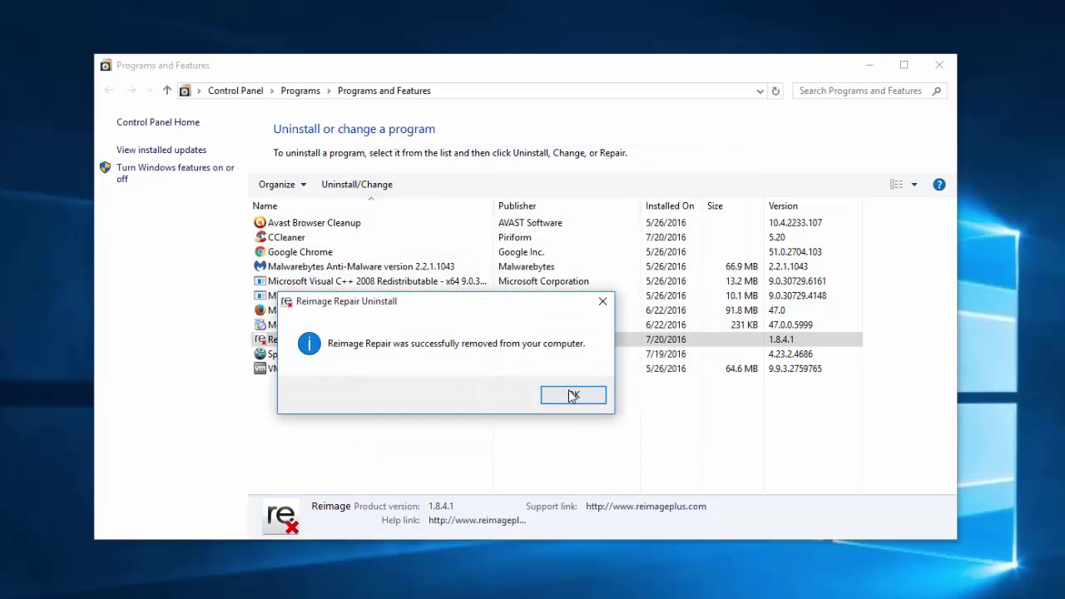
pyautogui.click(566, 394)
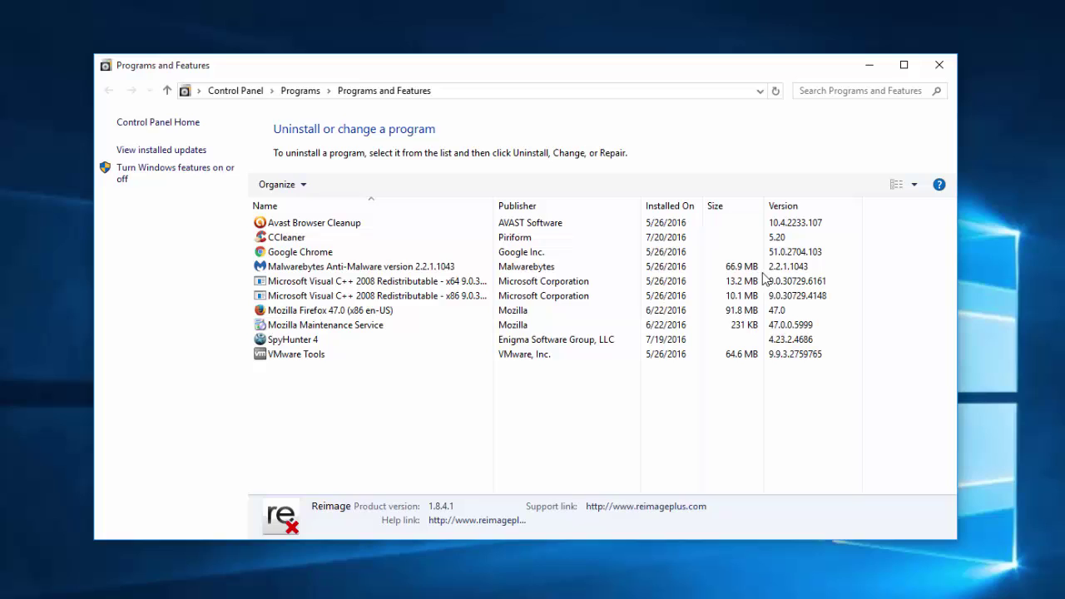
pyautogui.click(934, 67)
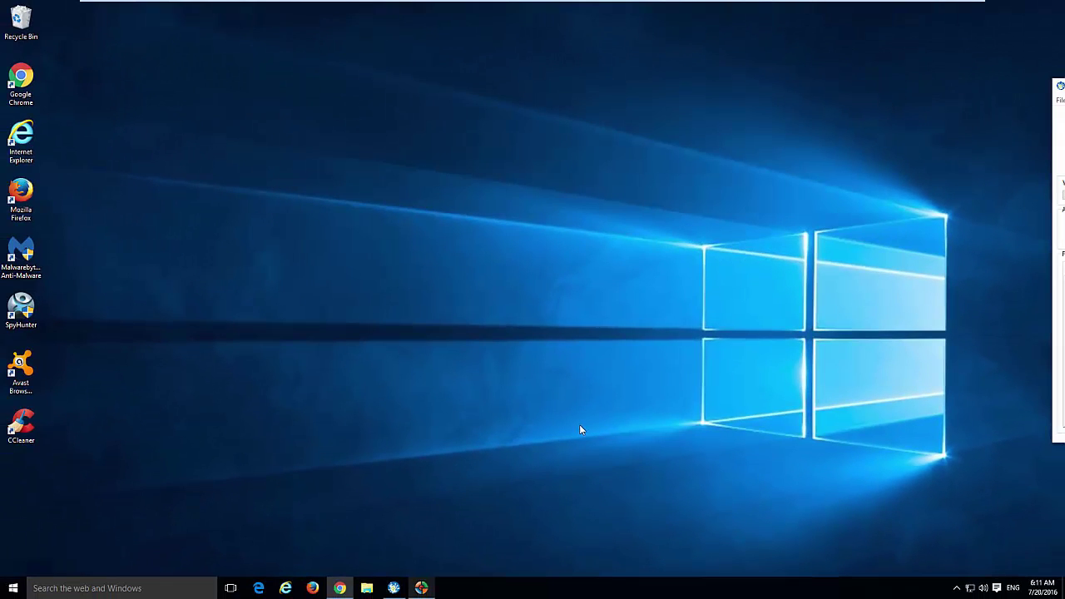
# Switch to HitmanPro and look through the ReimageRepair files listed in its scan results.
pyautogui.click(422, 588)
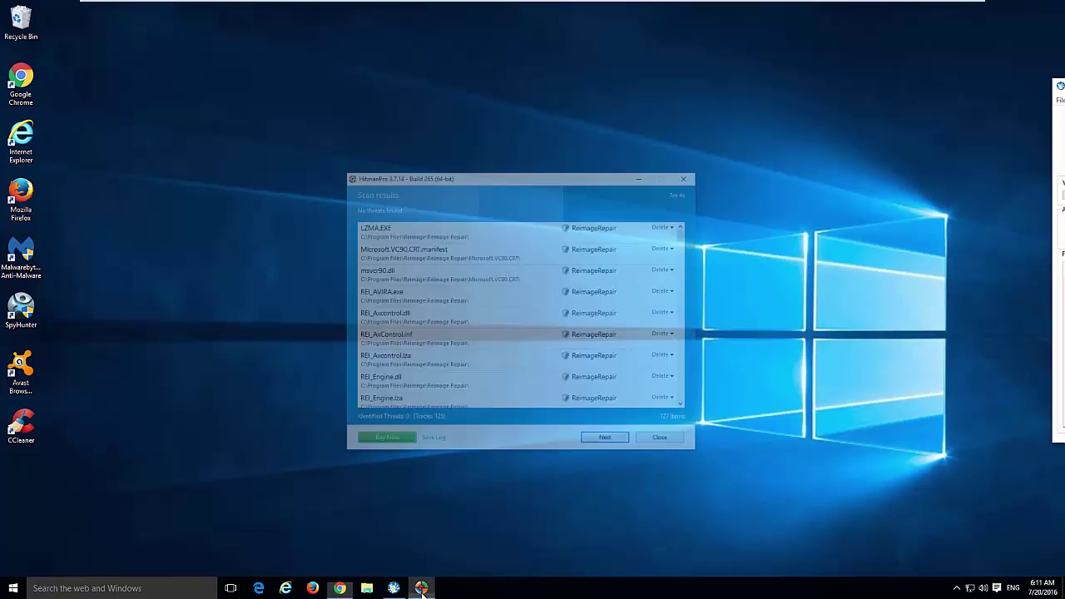
pyautogui.moveTo(443, 122); pyautogui.dragTo(422, 107)
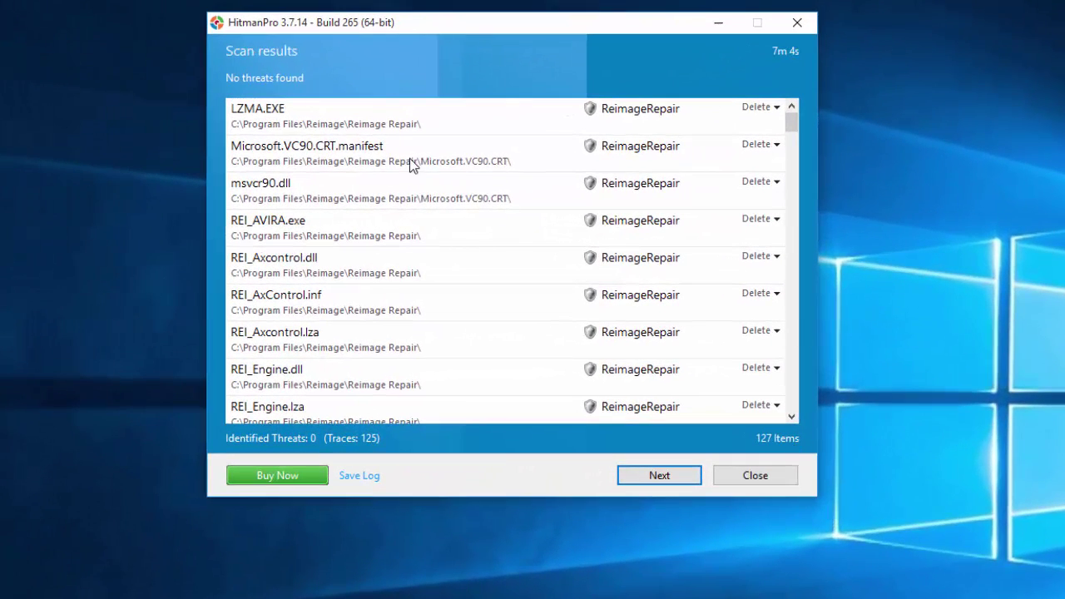
pyautogui.moveTo(270, 10); pyautogui.dragTo(296, 0)
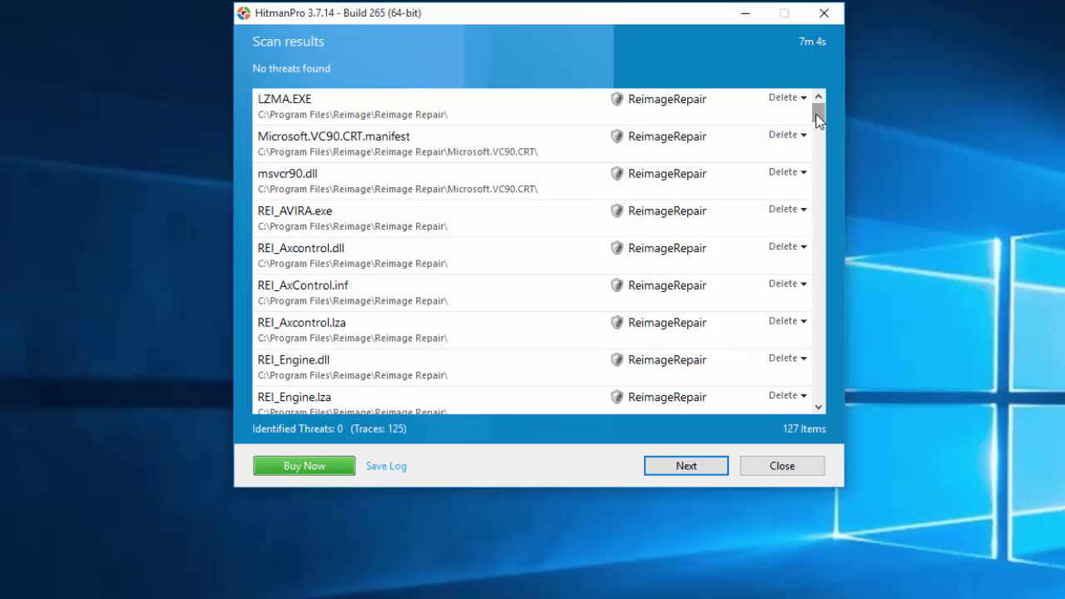
pyautogui.click(432, 109)
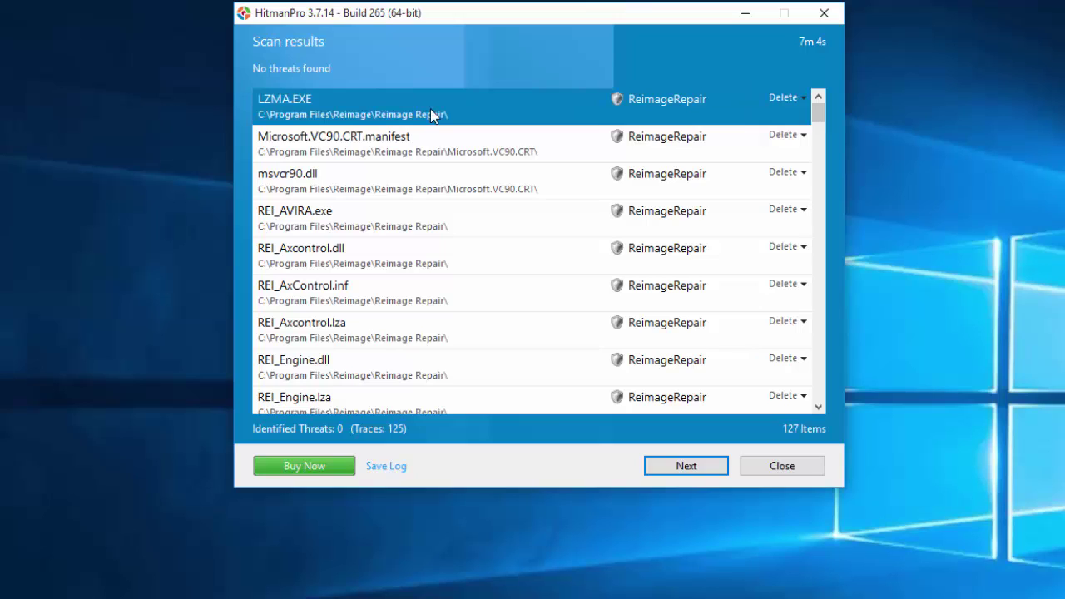
pyautogui.moveTo(820, 118); pyautogui.dragTo(819, 283)
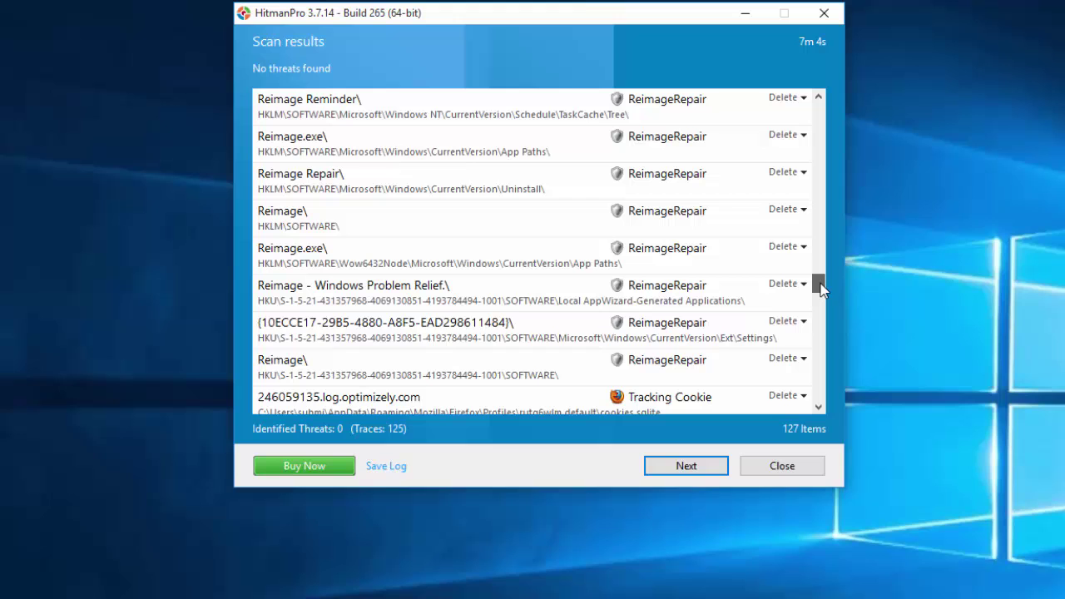
# Examine the ReimageRepair registry keys, tracking cookies and leftover folders listed in the HitmanPro scan results.
pyautogui.click(355, 330)
pyautogui.scroll(-3, 355, 330)
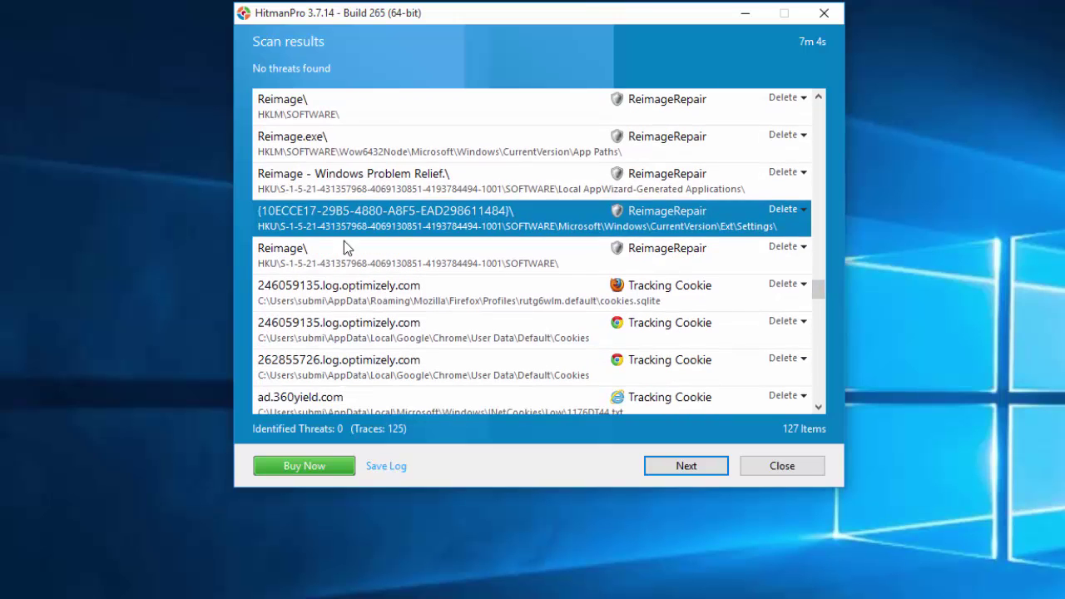
pyautogui.click(345, 242)
pyautogui.scroll(1, 360, 249)
pyautogui.scroll(5, 361, 266)
pyautogui.scroll(-6, 358, 234)
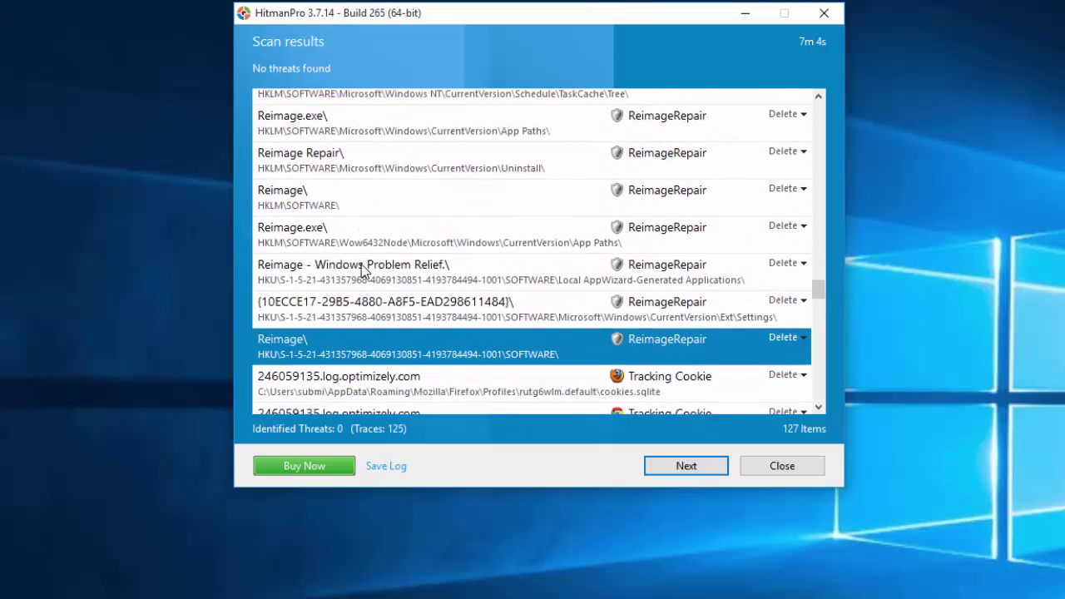
pyautogui.scroll(1, 354, 192)
pyautogui.click(360, 196)
pyautogui.scroll(7, 382, 227)
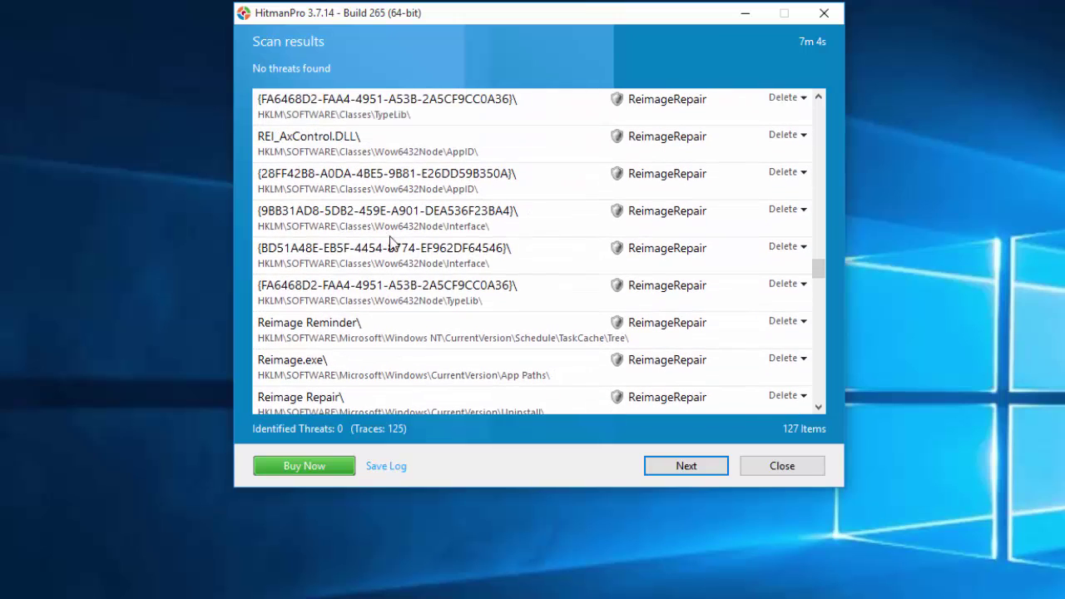
pyautogui.click(401, 285)
pyautogui.scroll(3, 401, 285)
pyautogui.scroll(9, 401, 285)
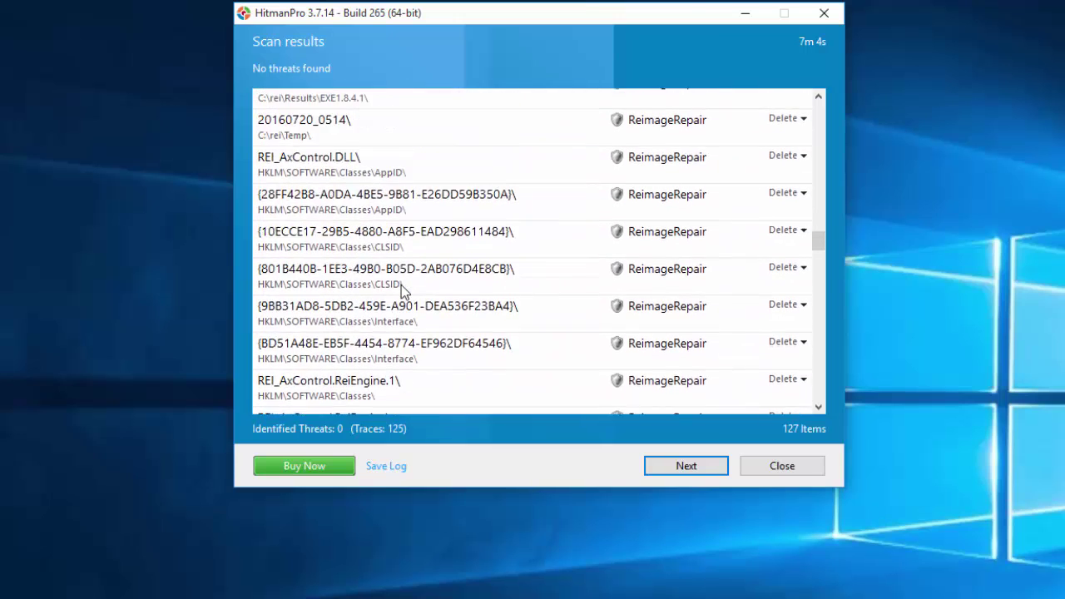
pyautogui.click(348, 201)
pyautogui.scroll(4, 359, 217)
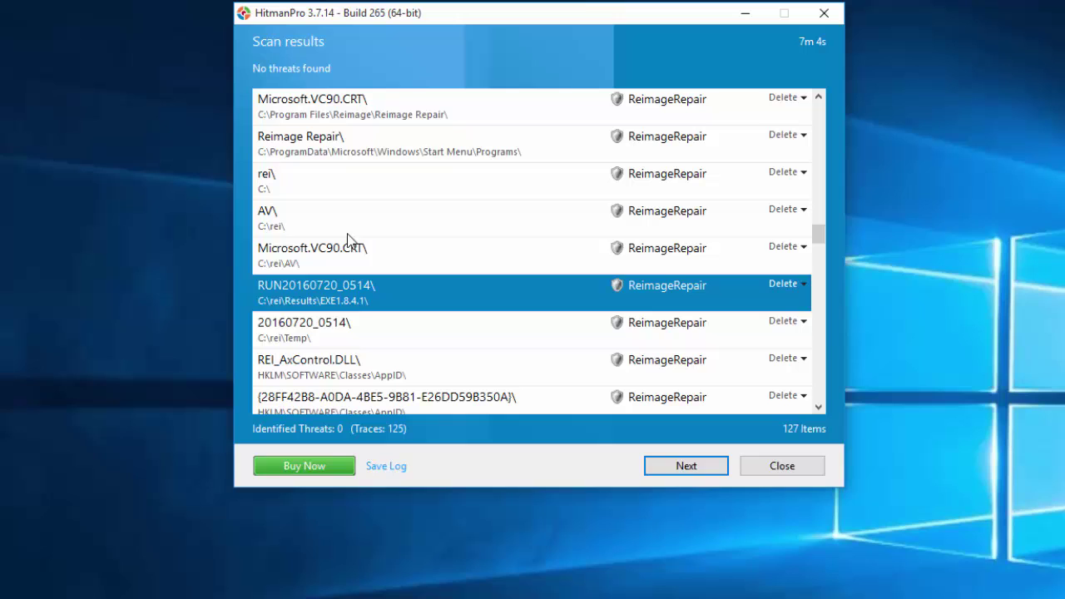
# Look back through the ReimageRepair folders and files in the HitmanPro scan results, up to the start of the list.
pyautogui.click(331, 263)
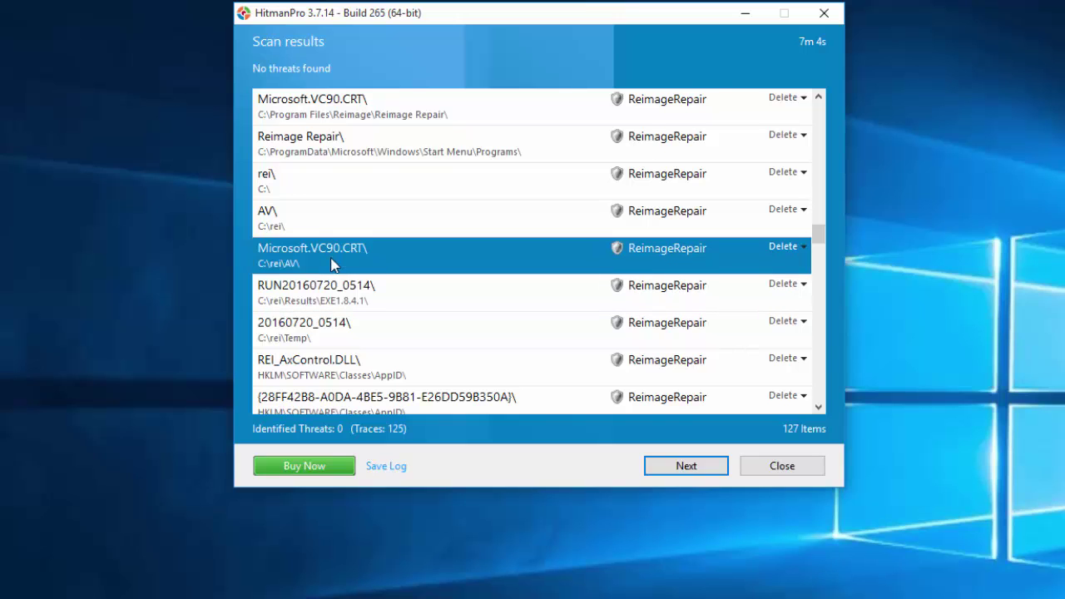
pyautogui.scroll(6, 331, 263)
pyautogui.click(335, 285)
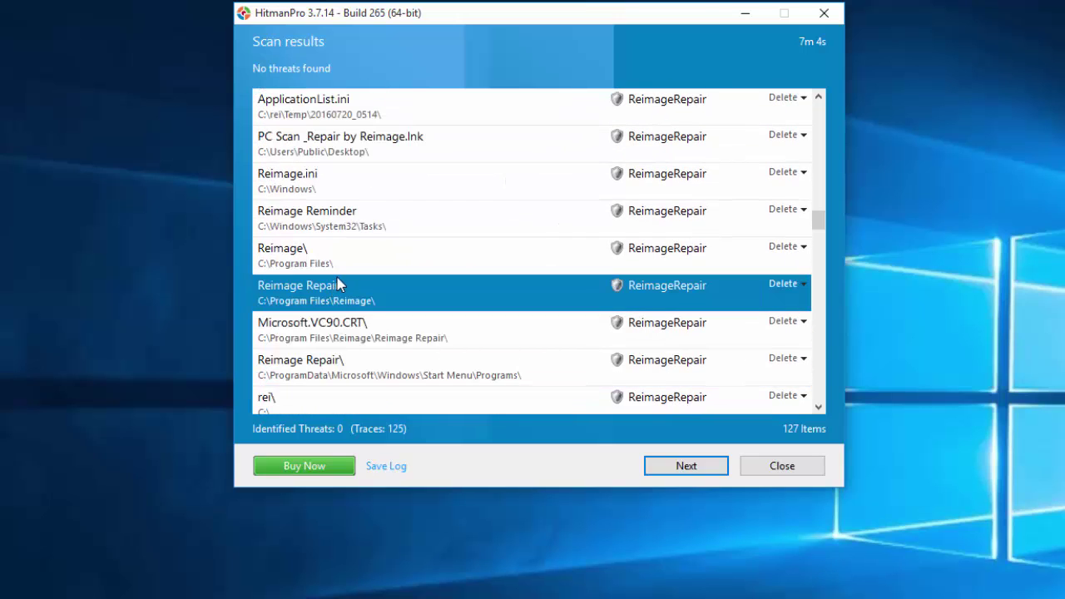
pyautogui.scroll(3, 339, 285)
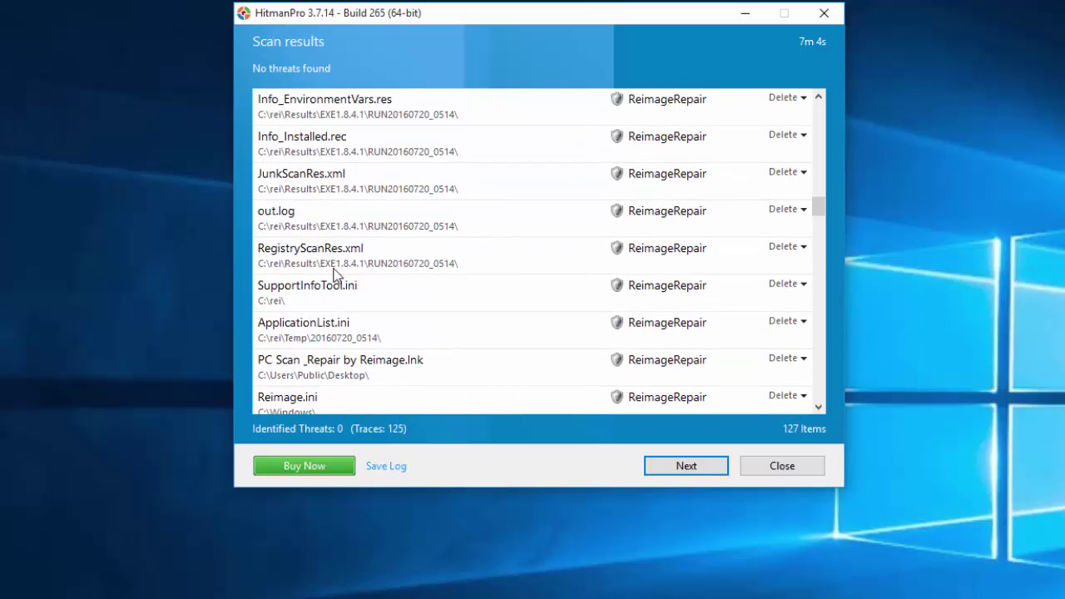
pyautogui.click(321, 252)
pyautogui.scroll(1, 339, 281)
pyautogui.scroll(5, 339, 281)
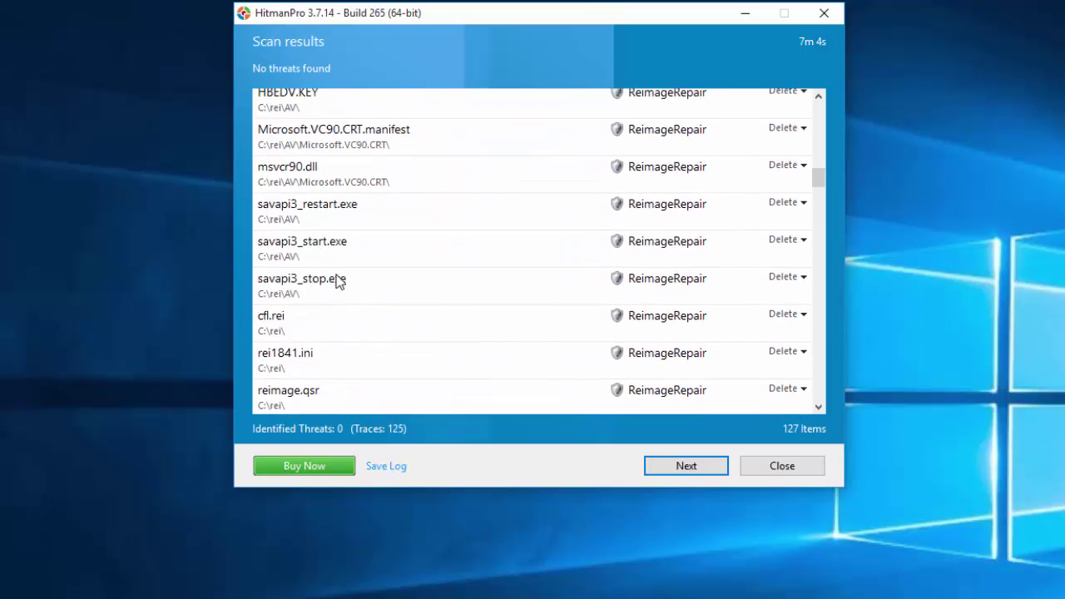
pyautogui.click(338, 281)
pyautogui.scroll(8, 337, 280)
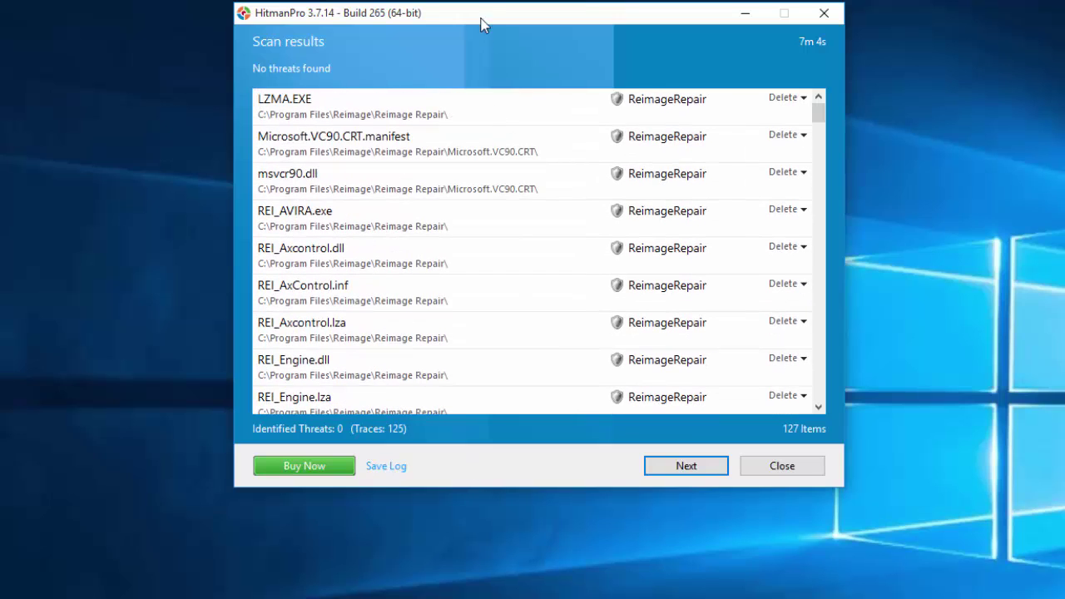
# Proceed with removing the HitmanPro detections and activate the free thirty-day license by registering an e-mail address.
pyautogui.moveTo(483, 19); pyautogui.dragTo(467, 51)
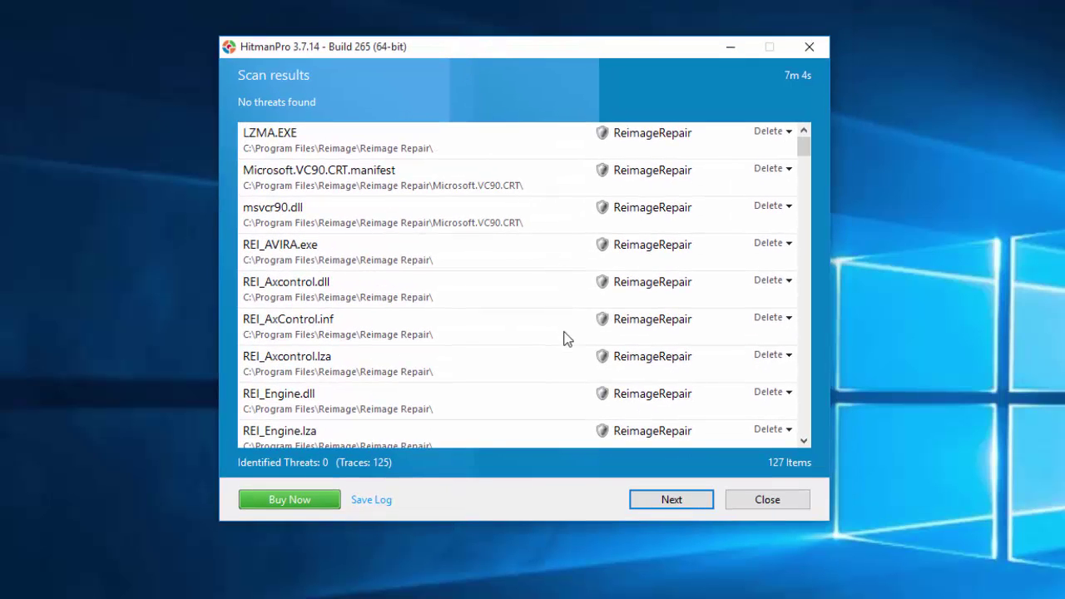
pyautogui.click(677, 503)
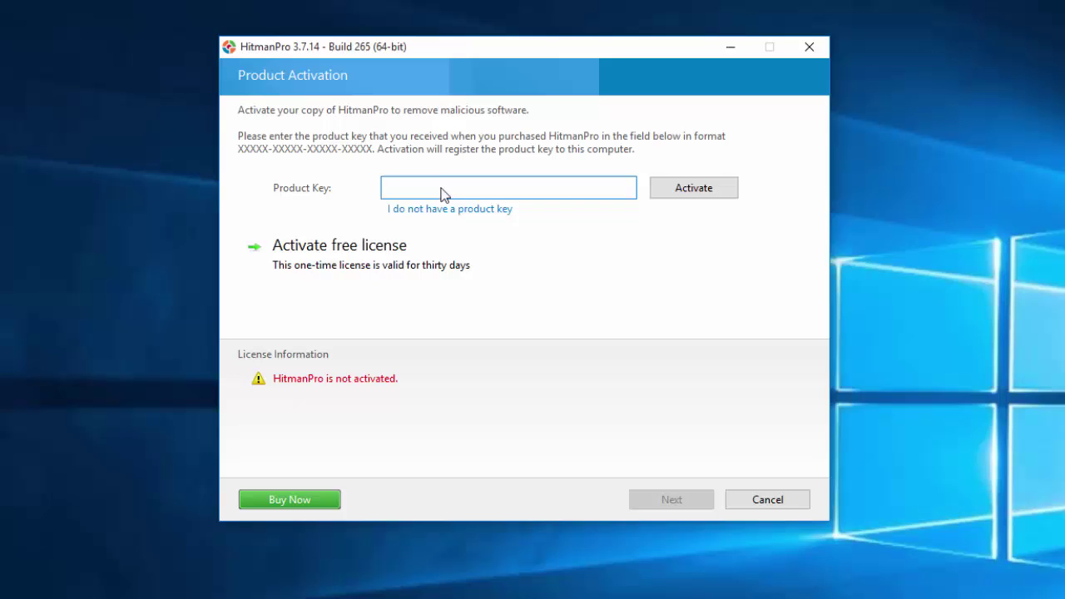
pyautogui.click(328, 268)
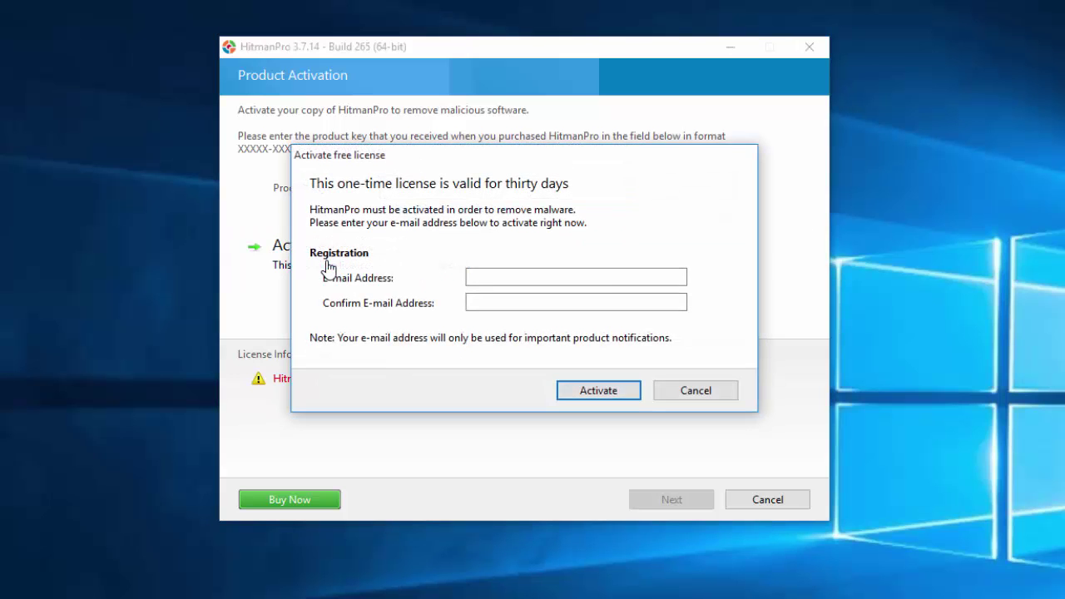
pyautogui.click(507, 275)
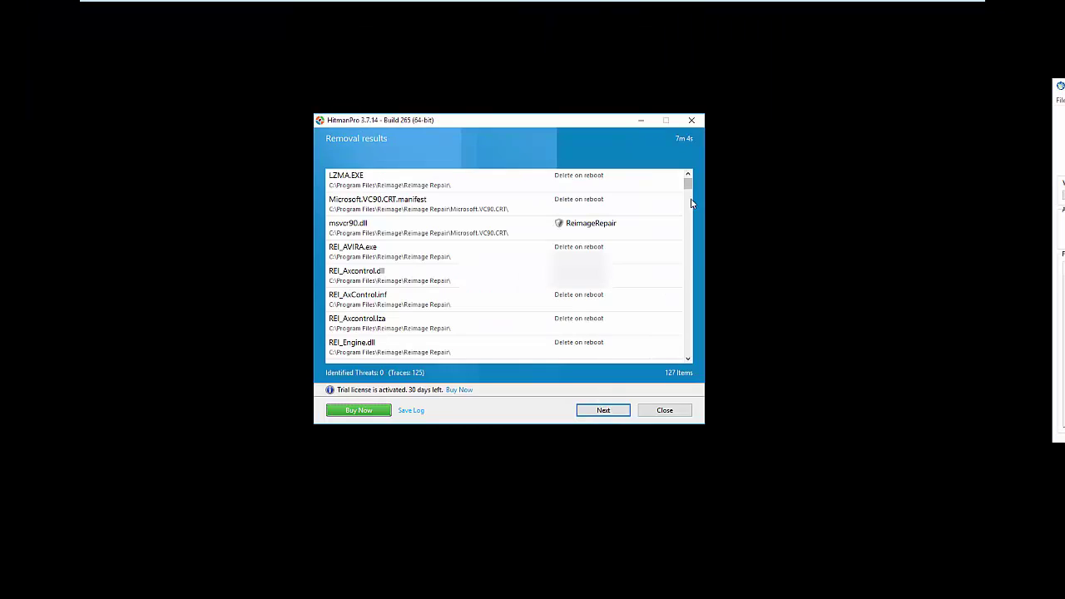
# Finish the HitmanPro removal and close the program, declining to restart the computer.
pyautogui.click(589, 412)
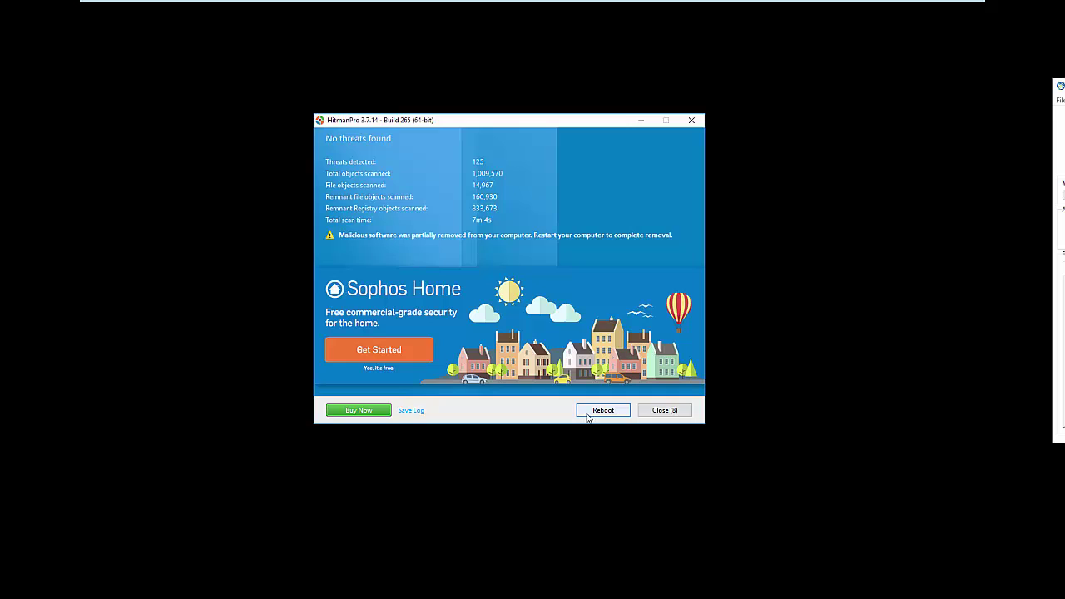
pyautogui.click(673, 410)
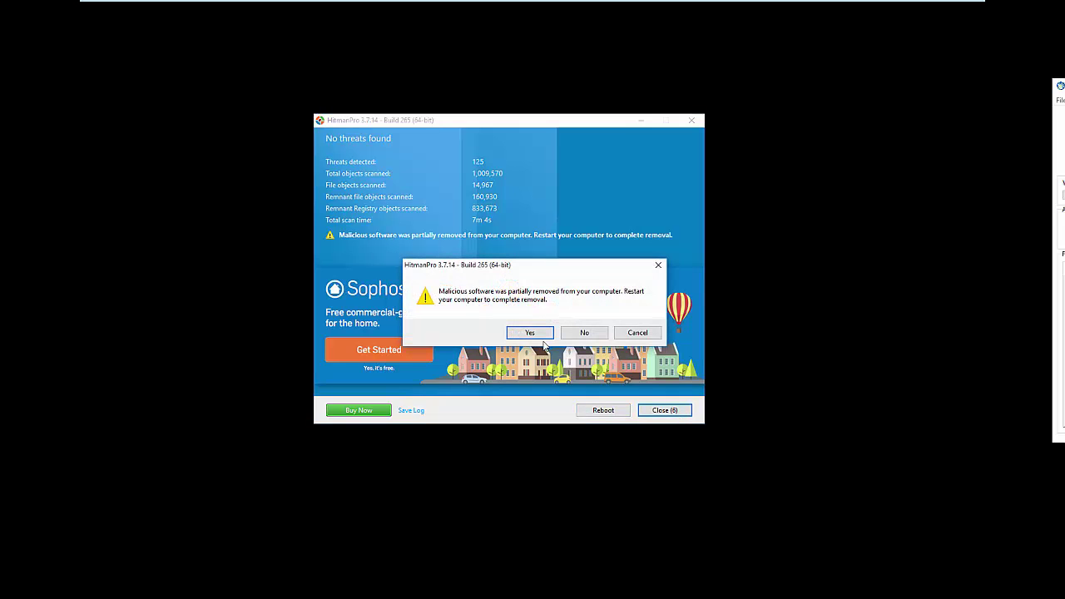
pyautogui.click(576, 334)
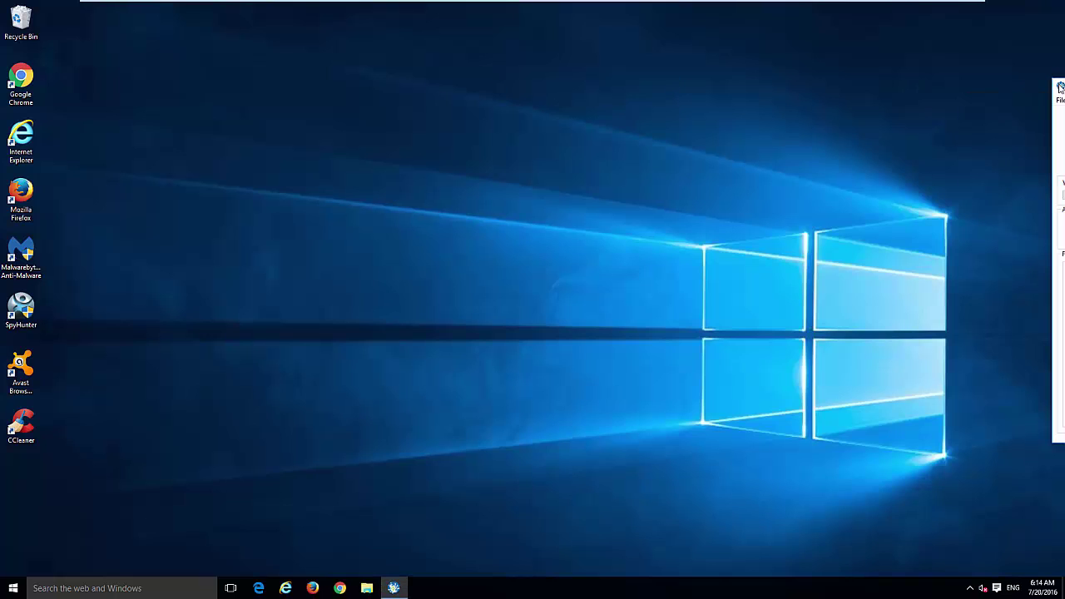
# Switch to AdwCleaner, scan the computer, and check the DLL, WMI, shortcut and scheduled task results.
pyautogui.click(411, 264)
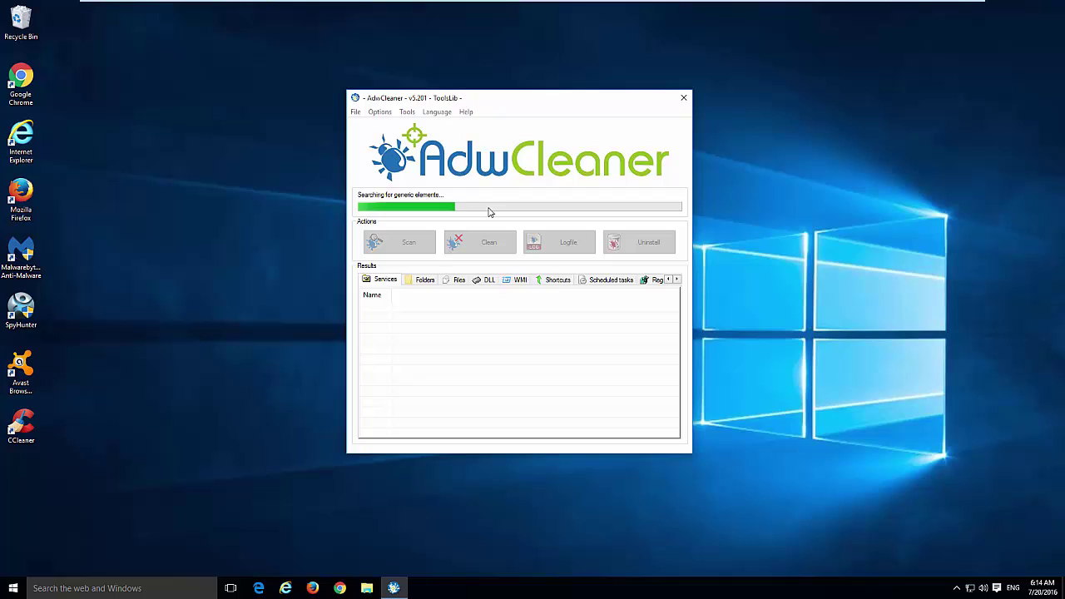
pyautogui.click(488, 283)
pyautogui.click(512, 283)
pyautogui.click(553, 283)
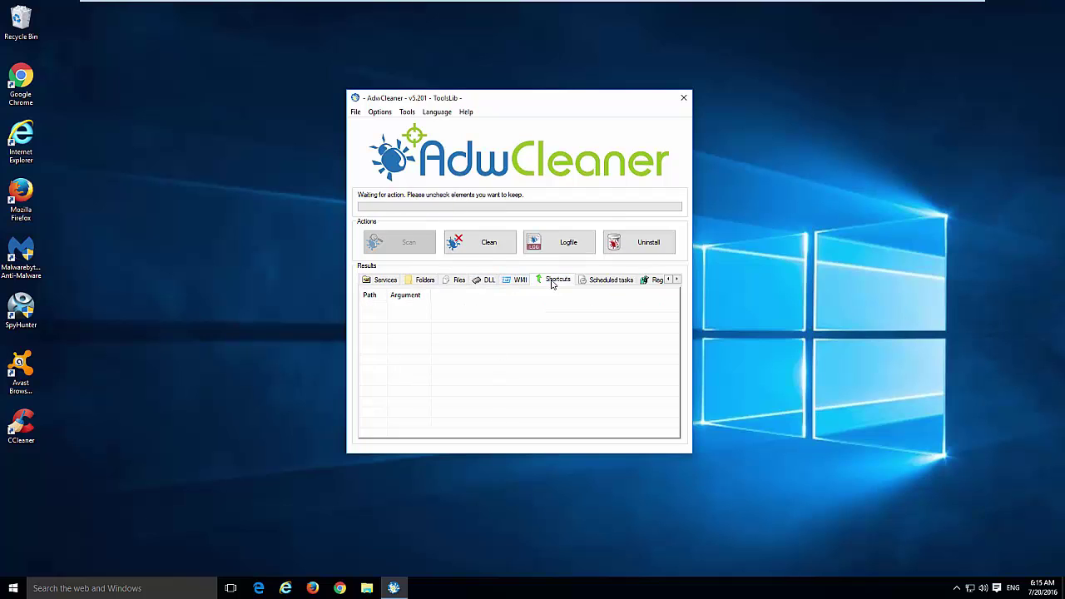
pyautogui.click(595, 283)
# Examine the registry, Firefox and Chrome entries in the AdwCleaner results, including their additional columns.
pyautogui.click(641, 283)
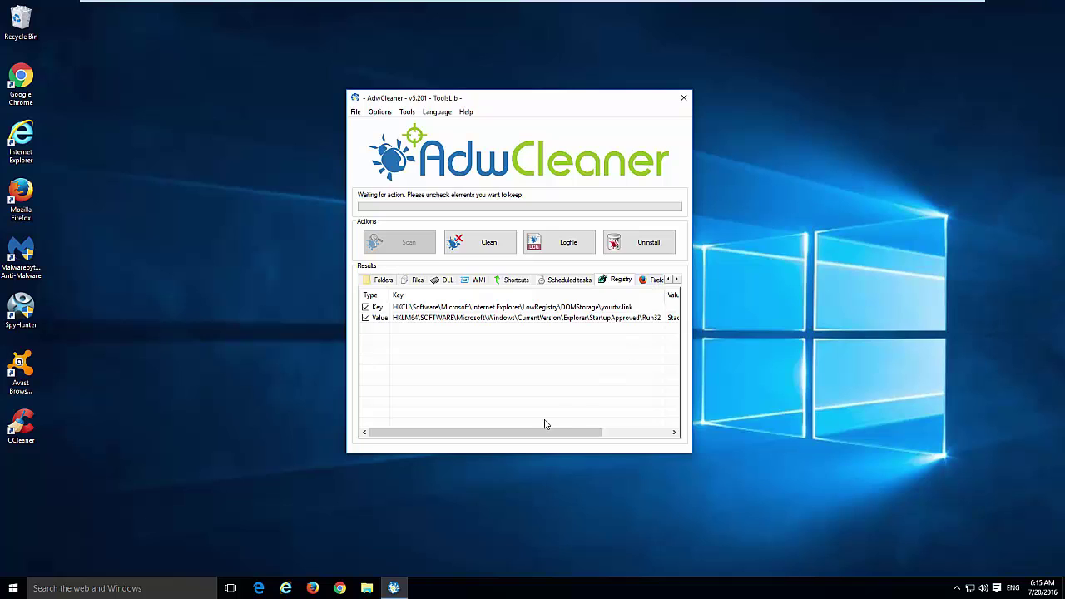
pyautogui.moveTo(545, 425); pyautogui.dragTo(621, 426)
pyautogui.click(644, 282)
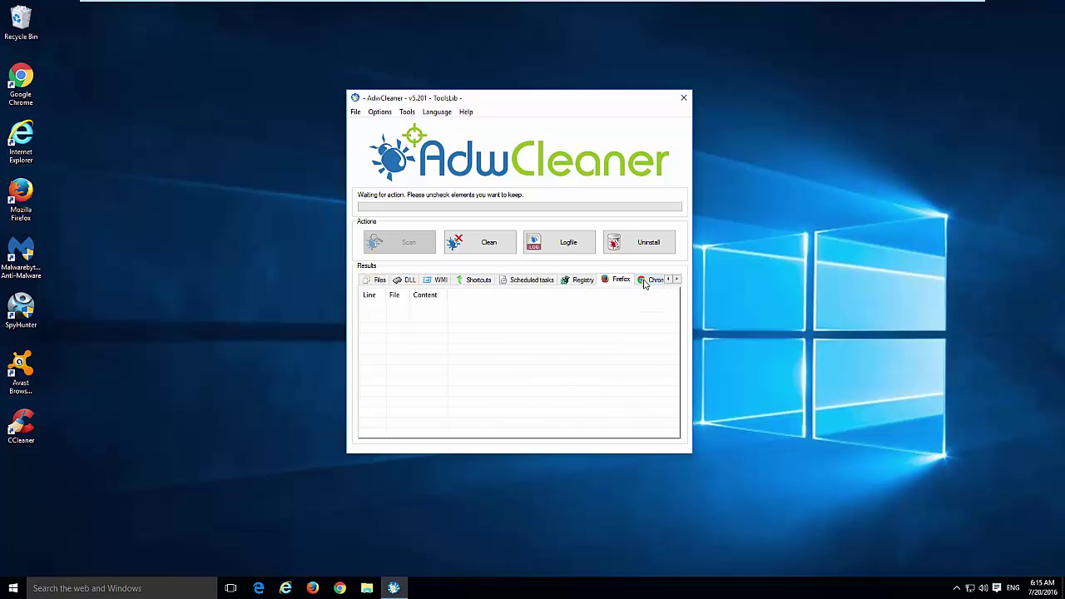
pyautogui.click(658, 281)
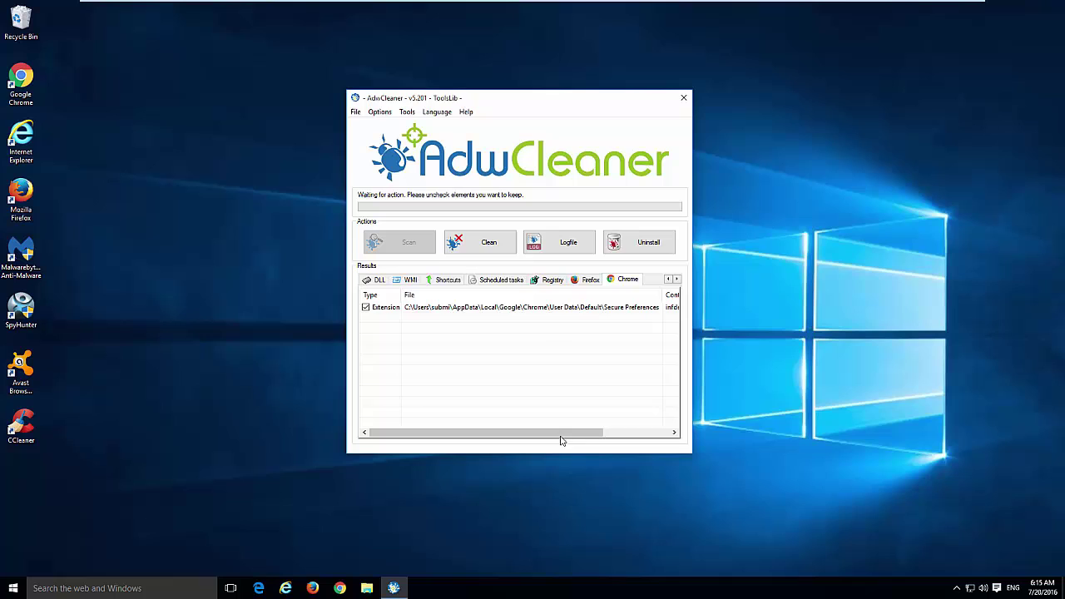
pyautogui.moveTo(561, 440); pyautogui.dragTo(499, 433)
# Recheck the AdwCleaner results for shortcuts, WMI, DLLs, scheduled tasks and the registry.
pyautogui.click(442, 282)
pyautogui.click(407, 281)
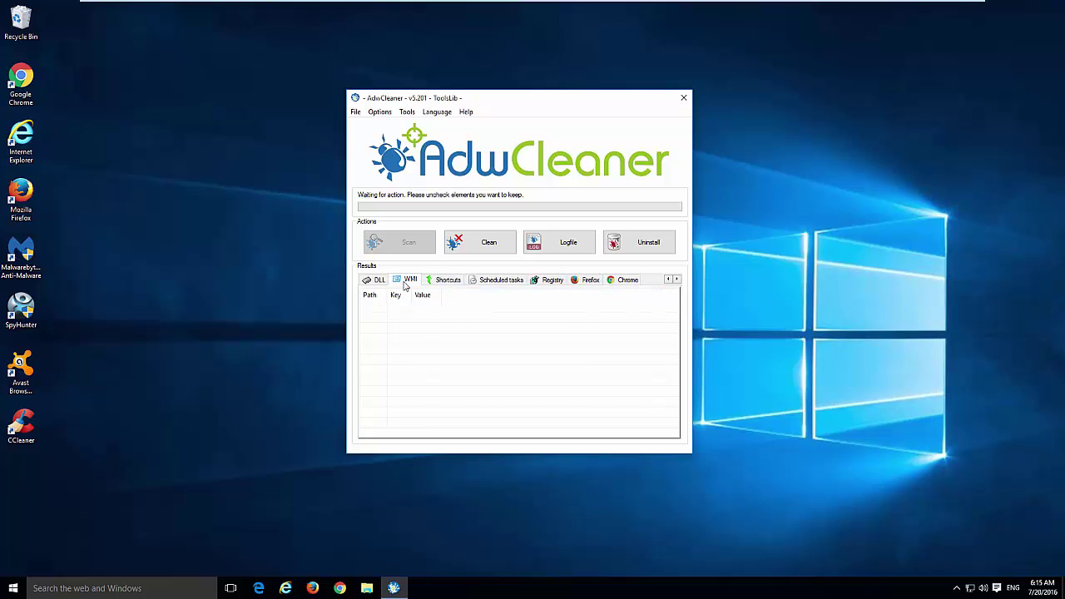
pyautogui.click(367, 284)
pyautogui.click(490, 283)
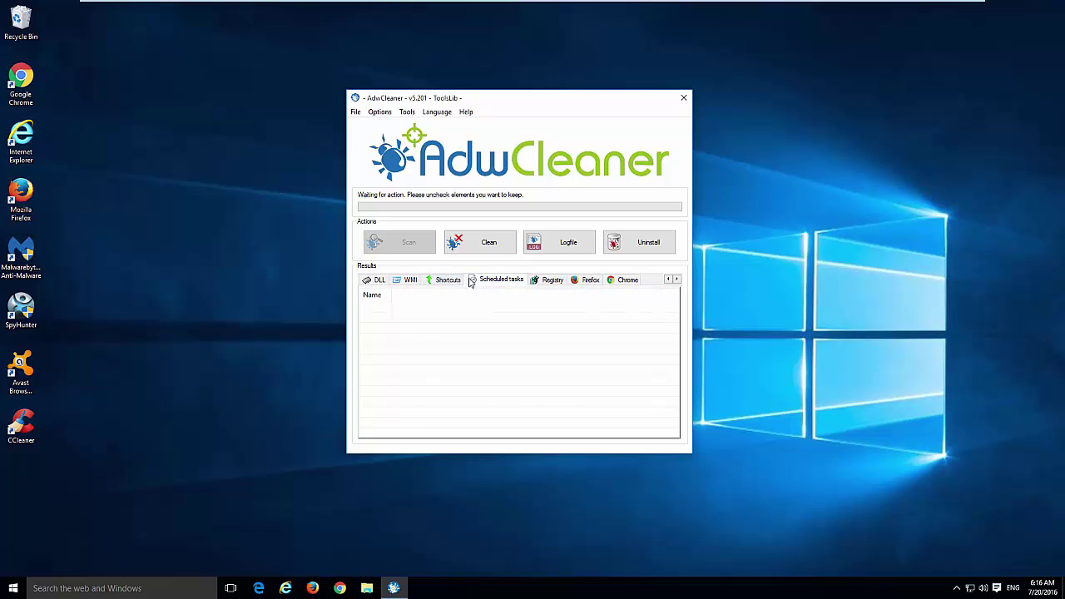
pyautogui.click(457, 286)
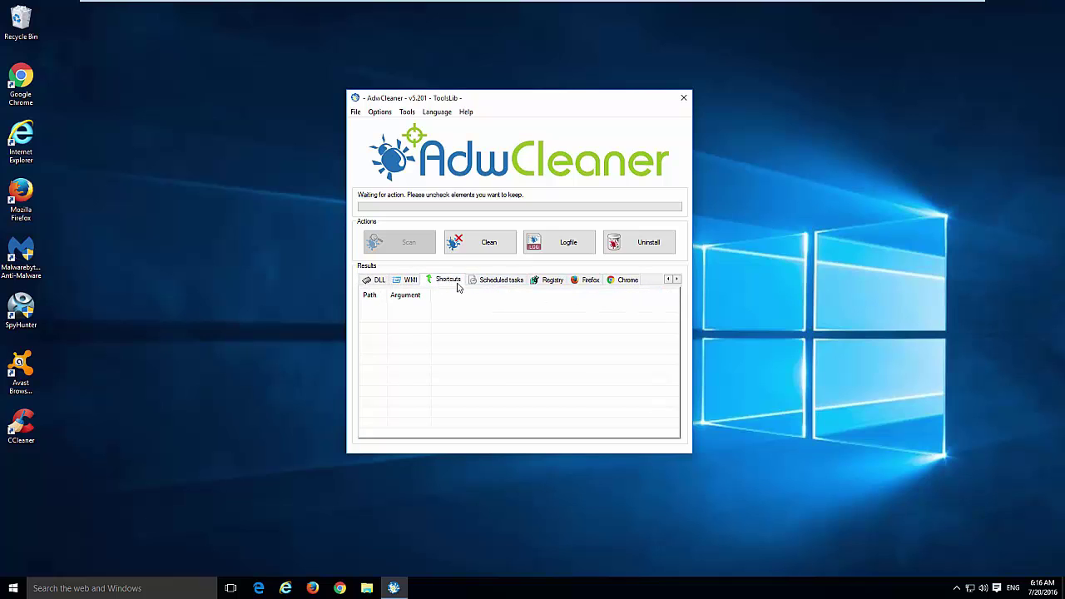
pyautogui.click(506, 283)
pyautogui.click(667, 281)
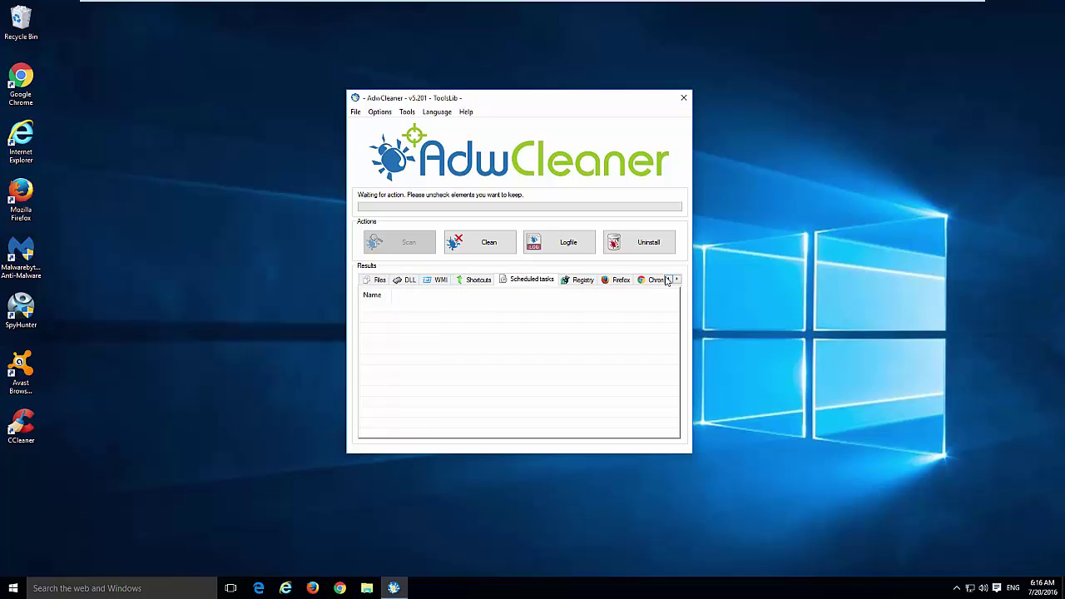
pyautogui.click(586, 282)
pyautogui.click(668, 280)
pyautogui.click(668, 280)
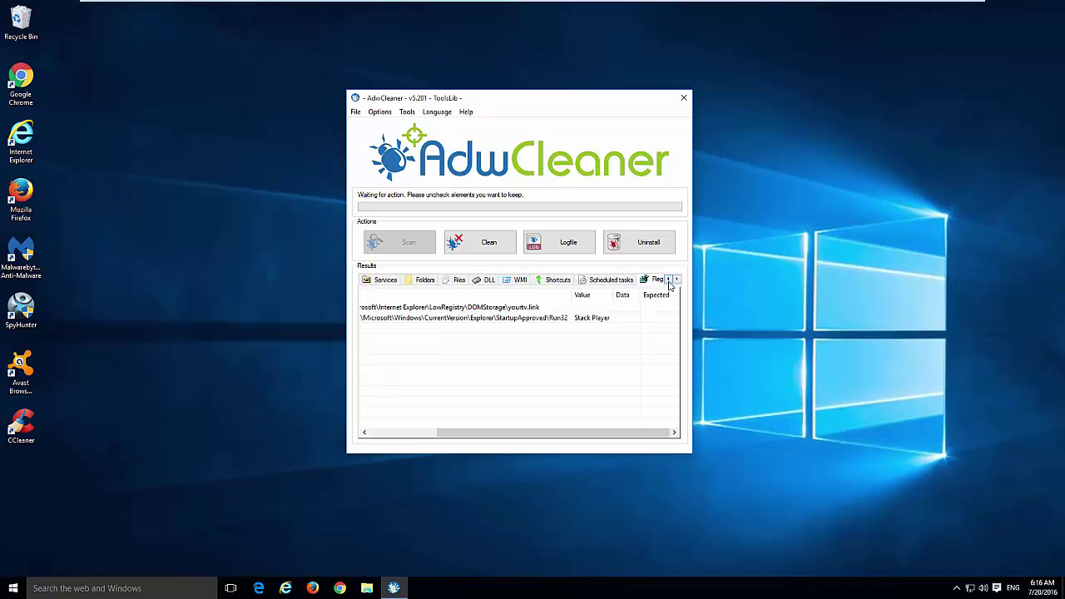
# Check the detected folders and files, then clean all items found by AdwCleaner and allow all programs to be closed.
pyautogui.click(427, 281)
pyautogui.click(460, 282)
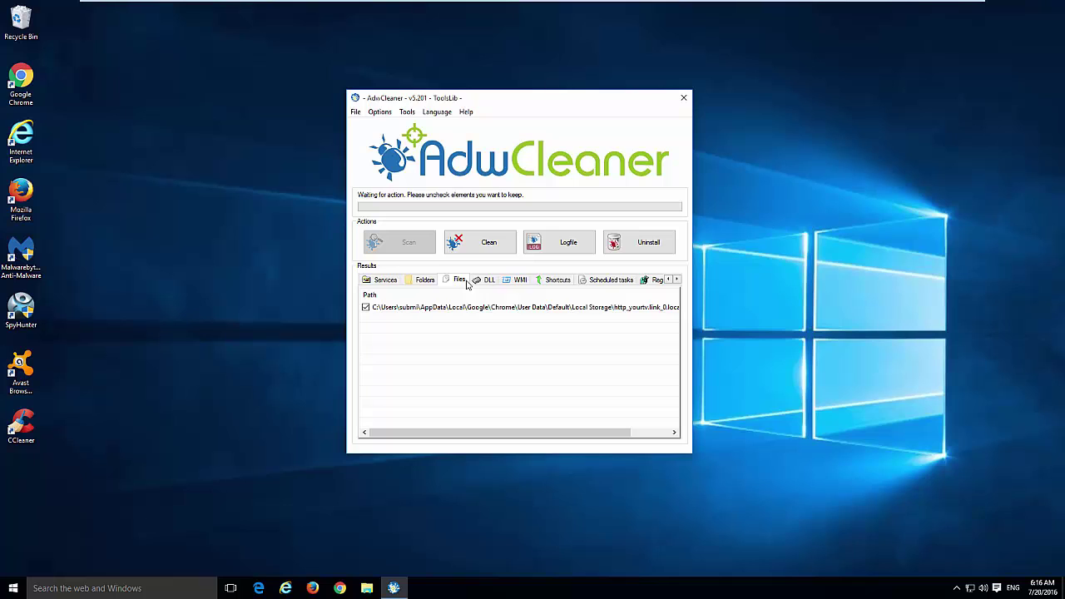
pyautogui.click(487, 242)
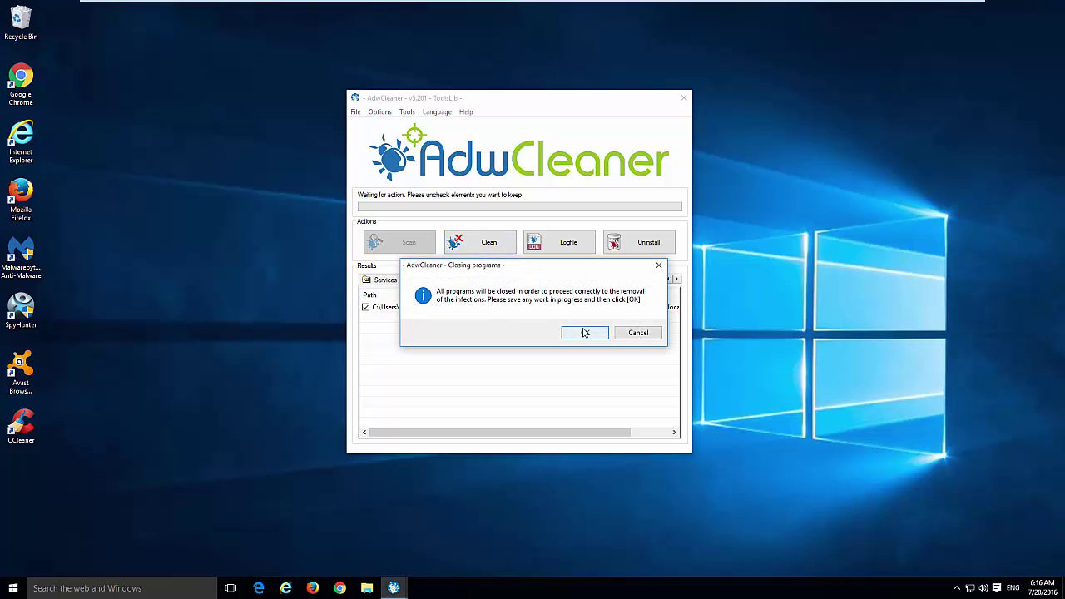
pyautogui.click(585, 333)
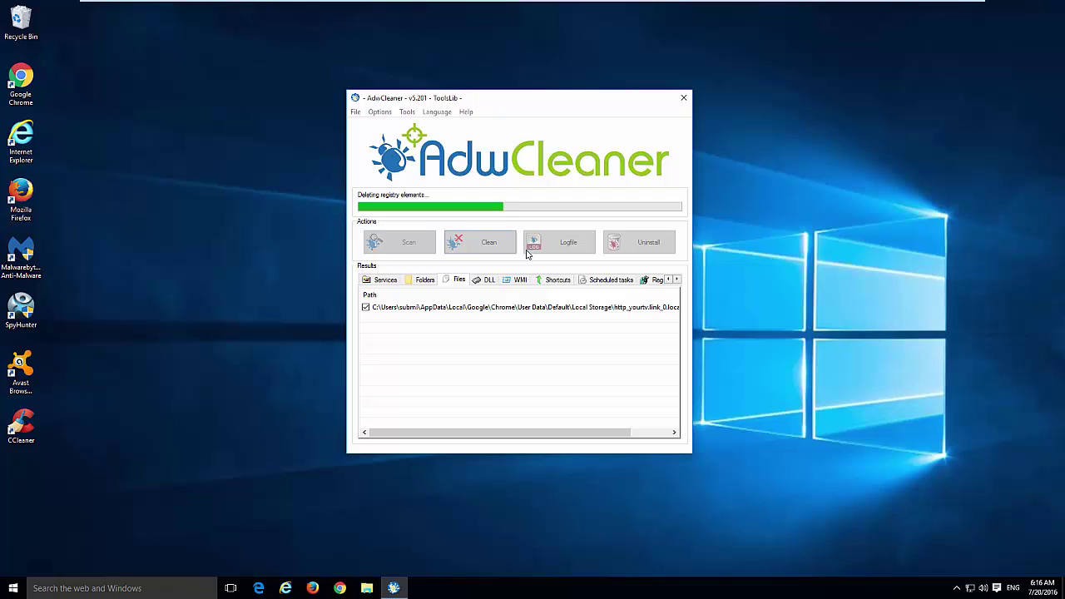